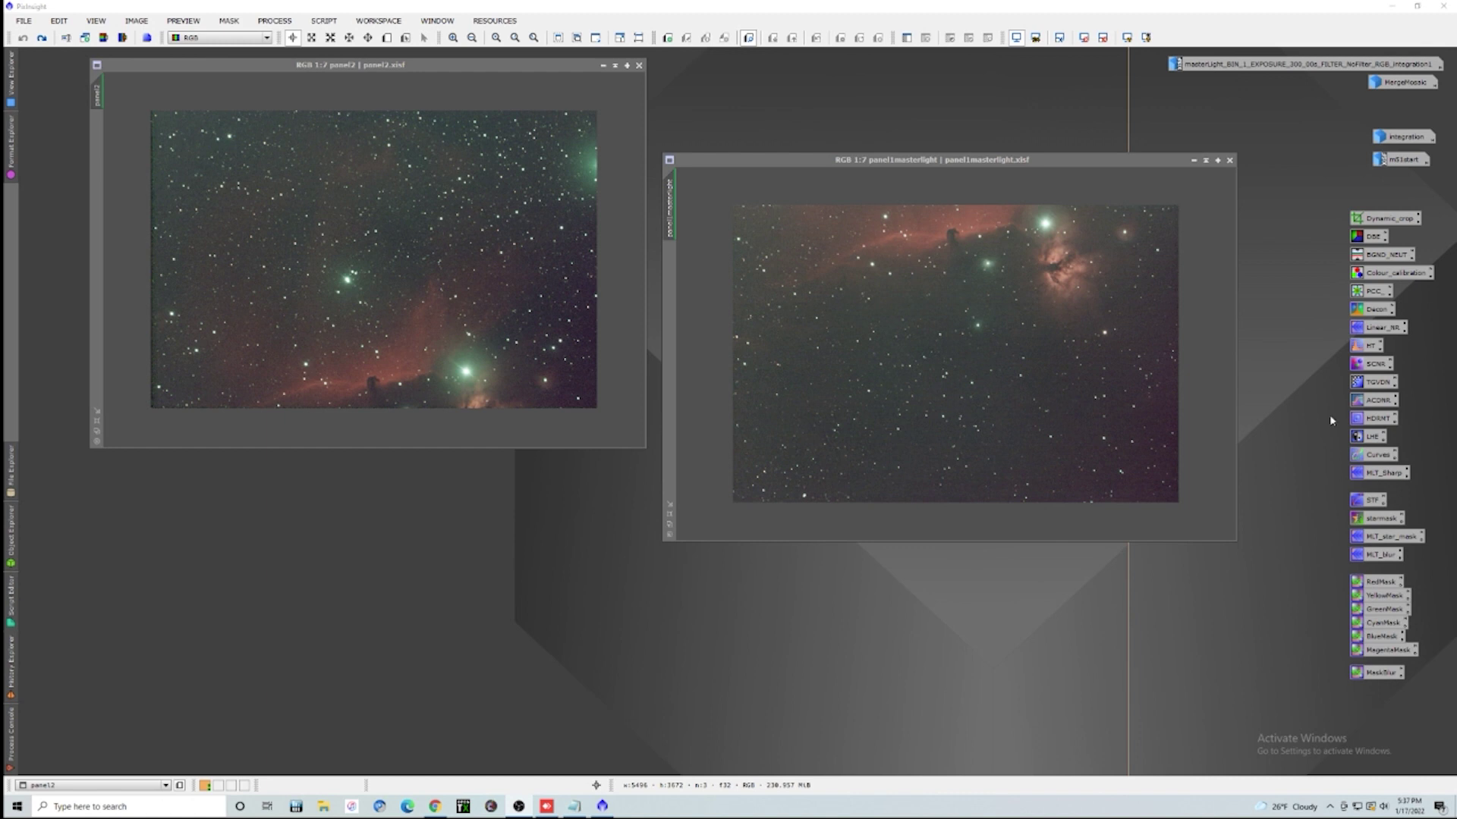
Move panel1masterlight to the lower left beside panel2 so both cropped panels are visible.
drag(928, 161, 937, 128)
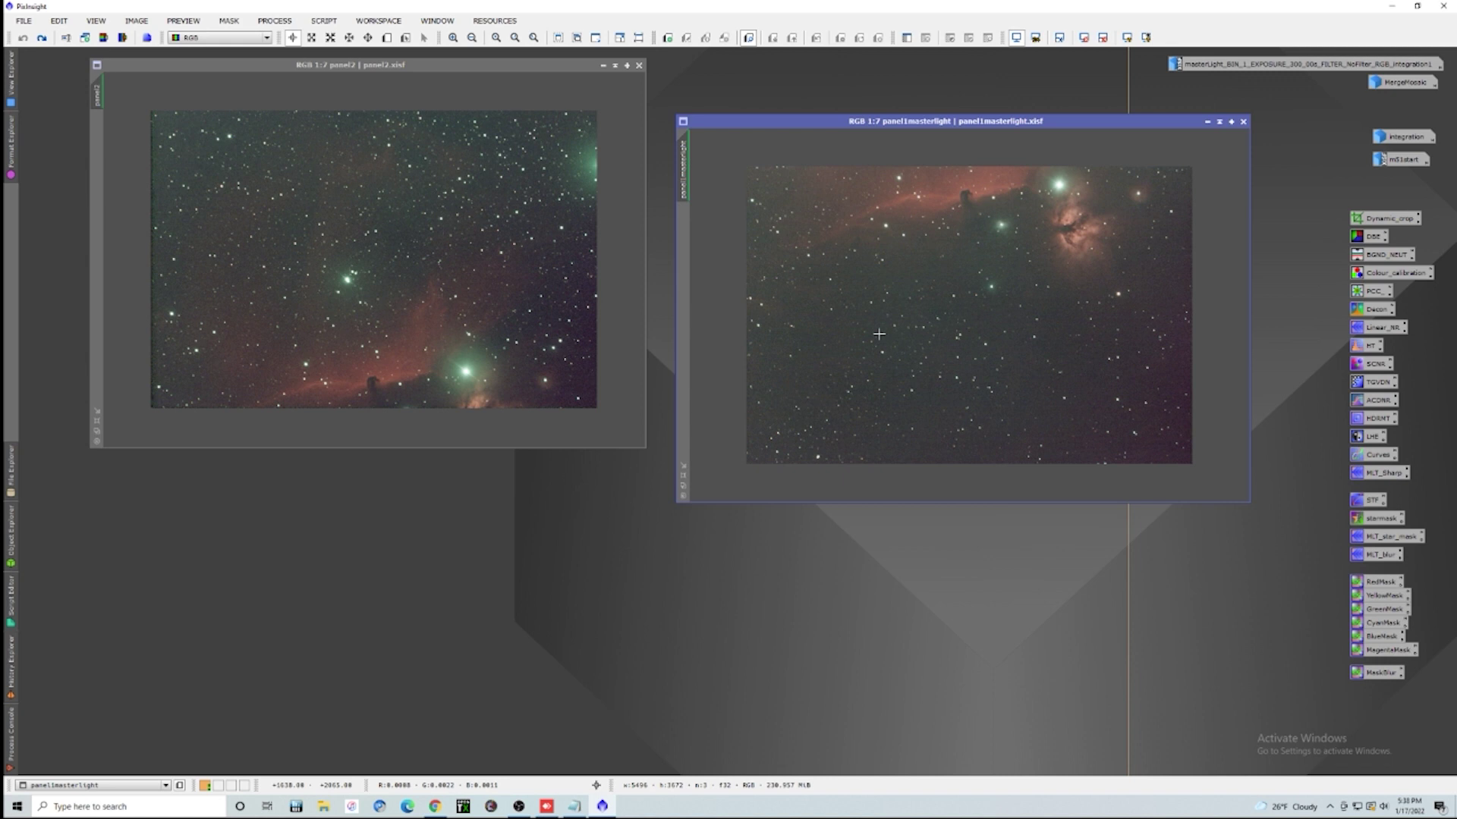
drag(843, 119, 800, 256)
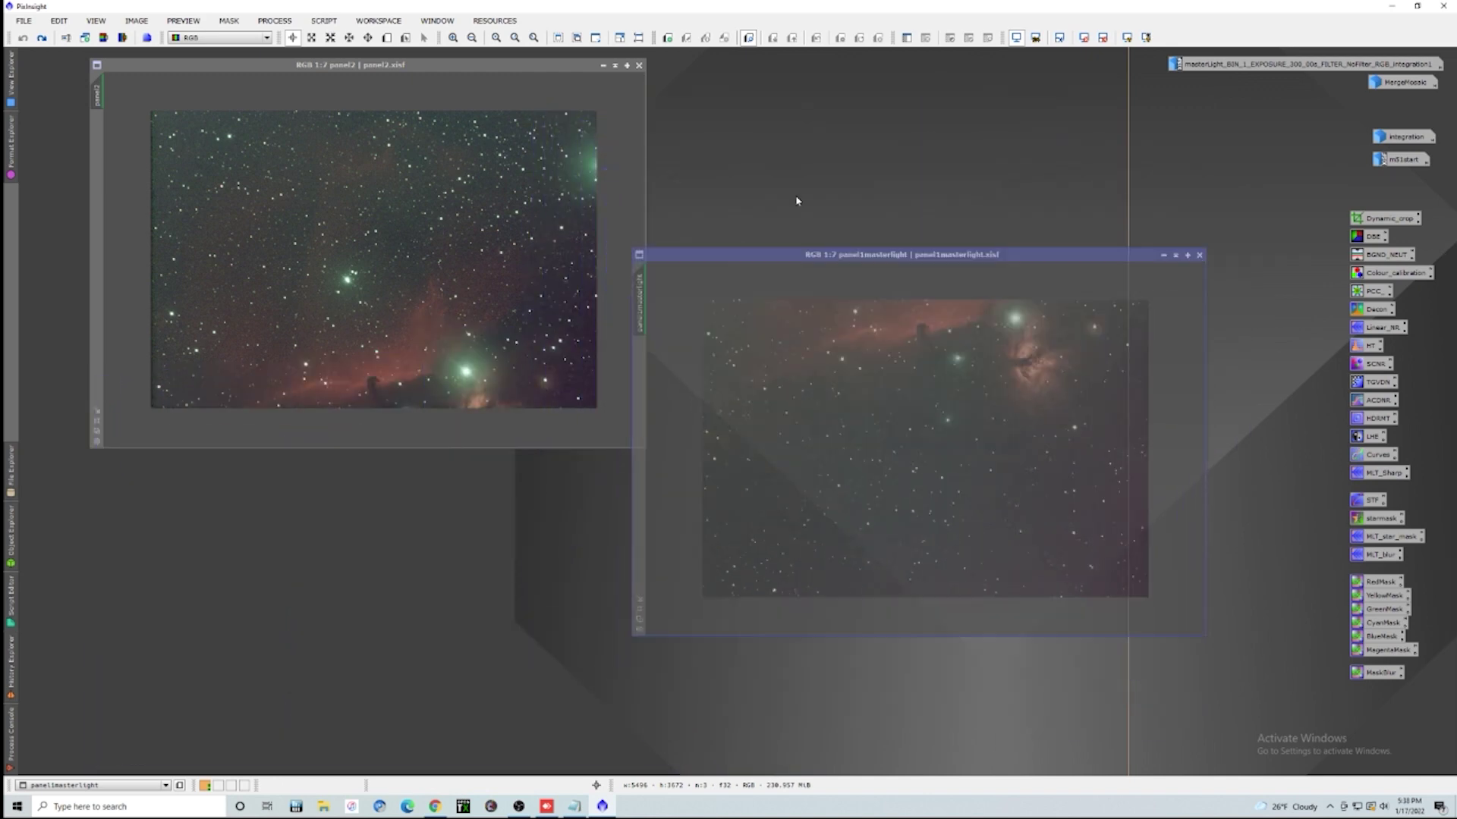
drag(796, 200, 808, 62)
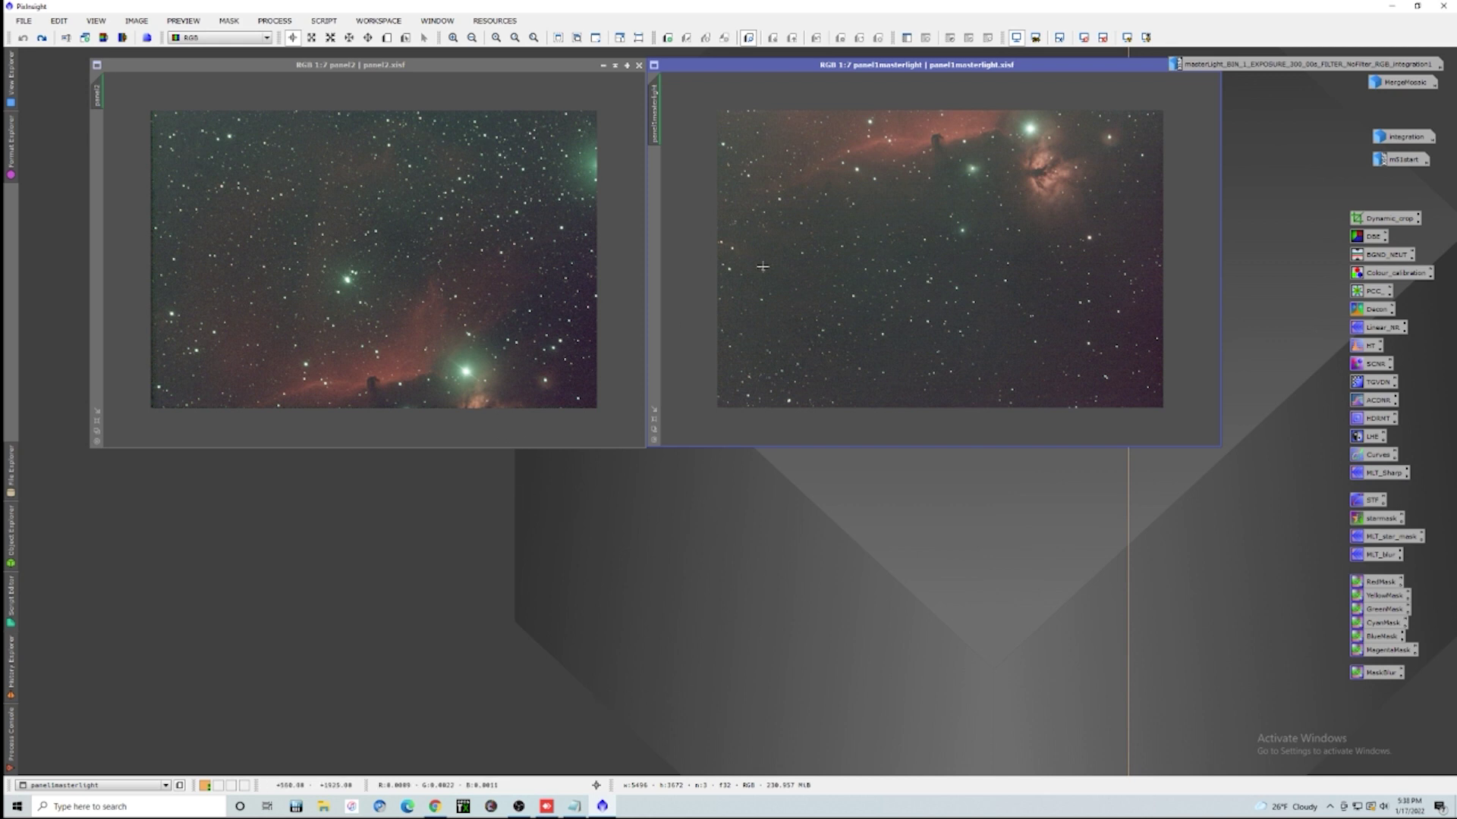
mouse_move(786, 64)
mouse_down()
mouse_move(788, 213)
mouse_move(509, 415)
mouse_move(162, 375)
mouse_move(262, 346)
mouse_move(217, 317)
mouse_up()
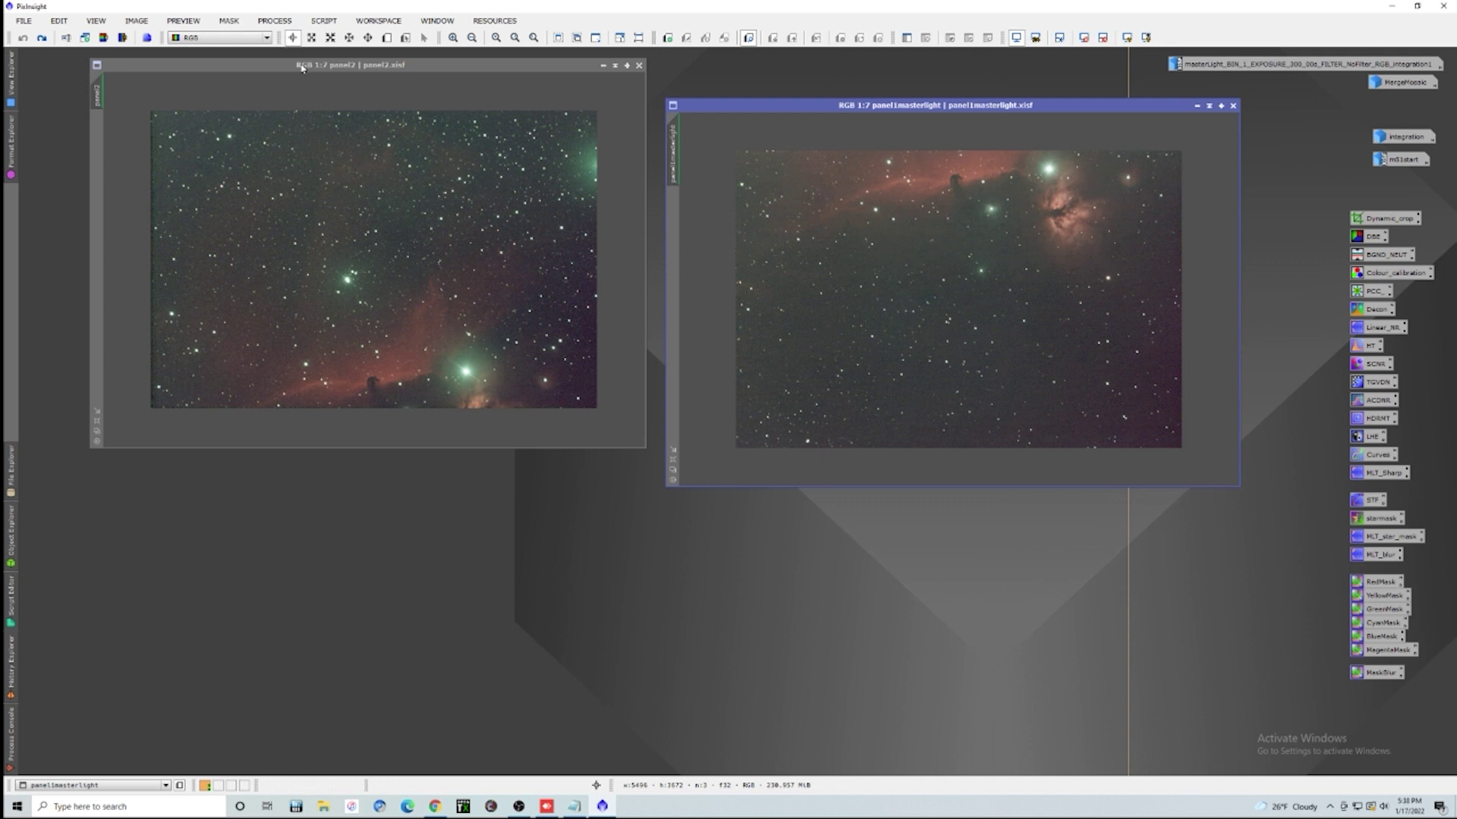
click(301, 67)
key(alt+Tab)
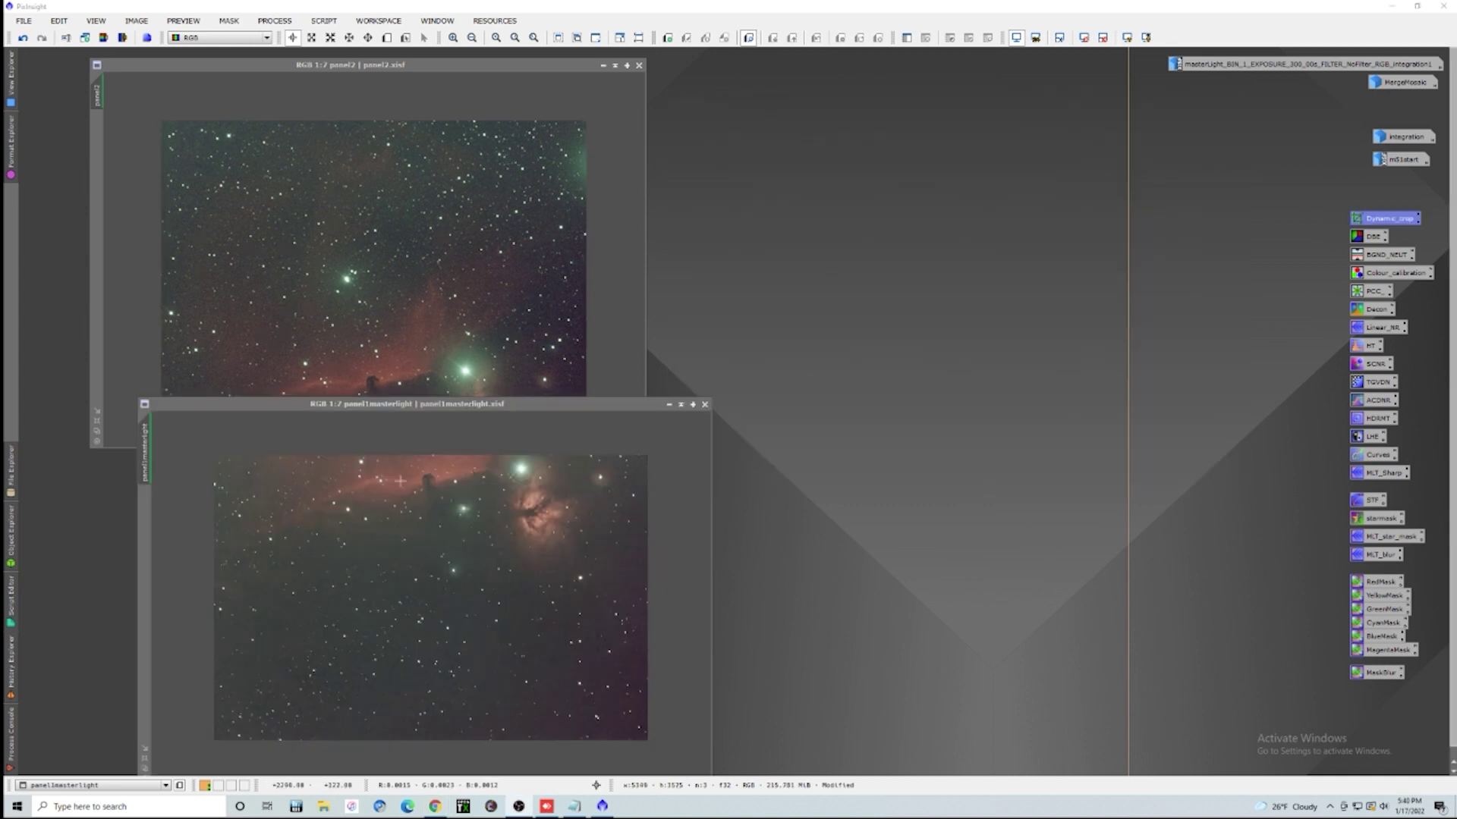
drag(405, 403, 367, 397)
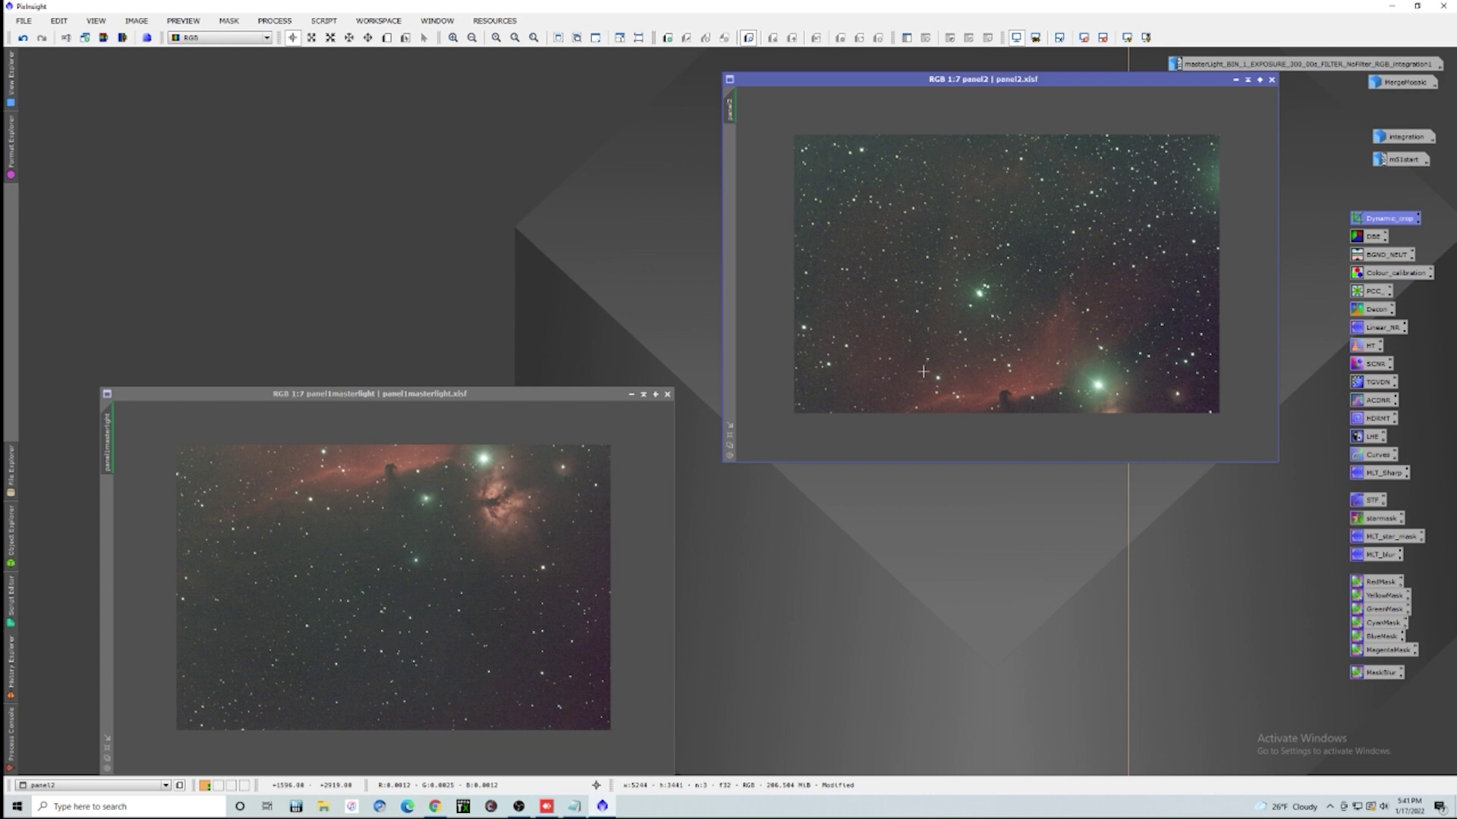
Run AutomaticBackgroundExtractor on panel2 after moving its window to the upper left.
click(278, 23)
mouse_move(296, 38)
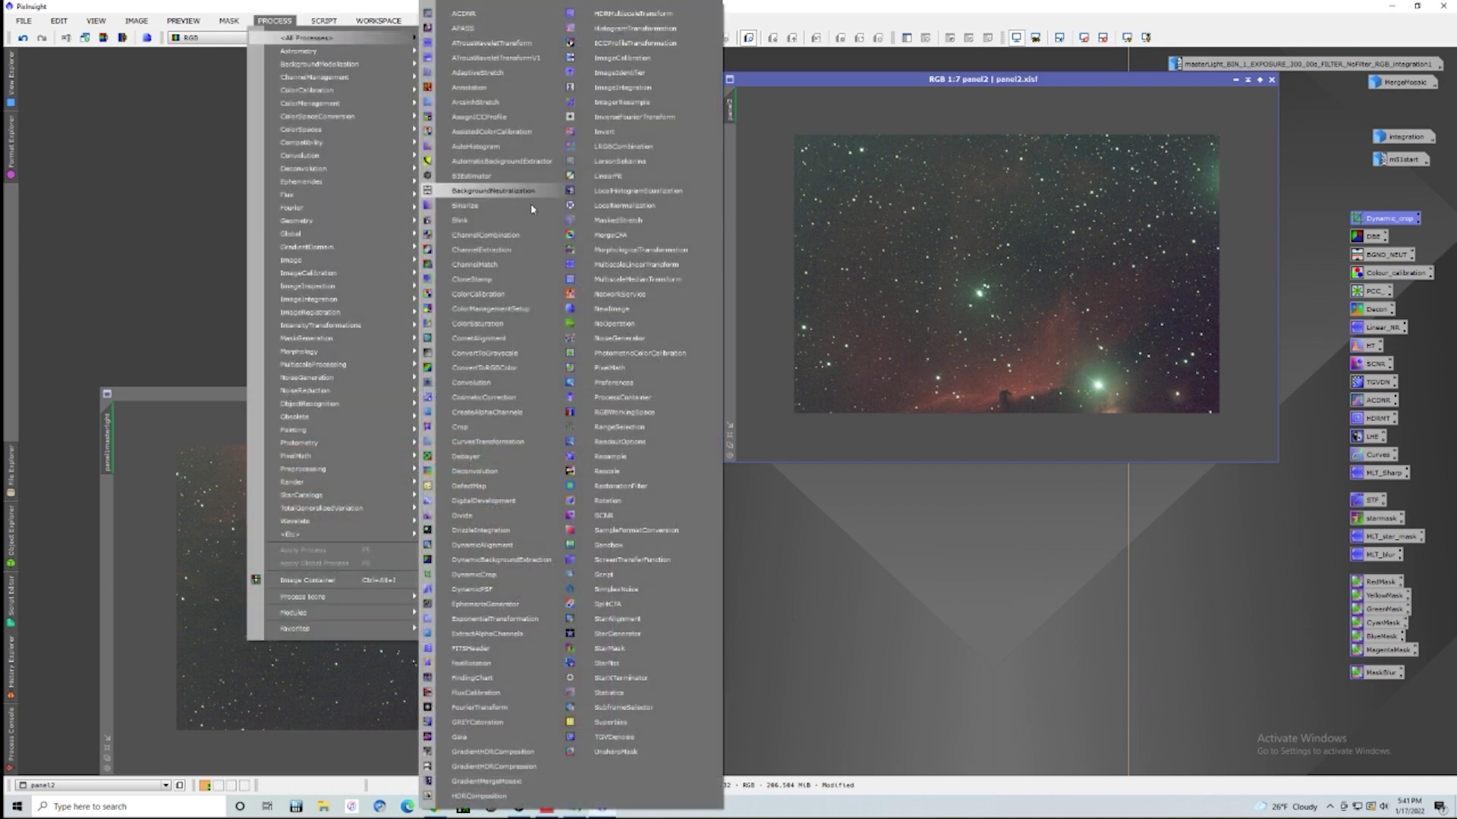
click(500, 161)
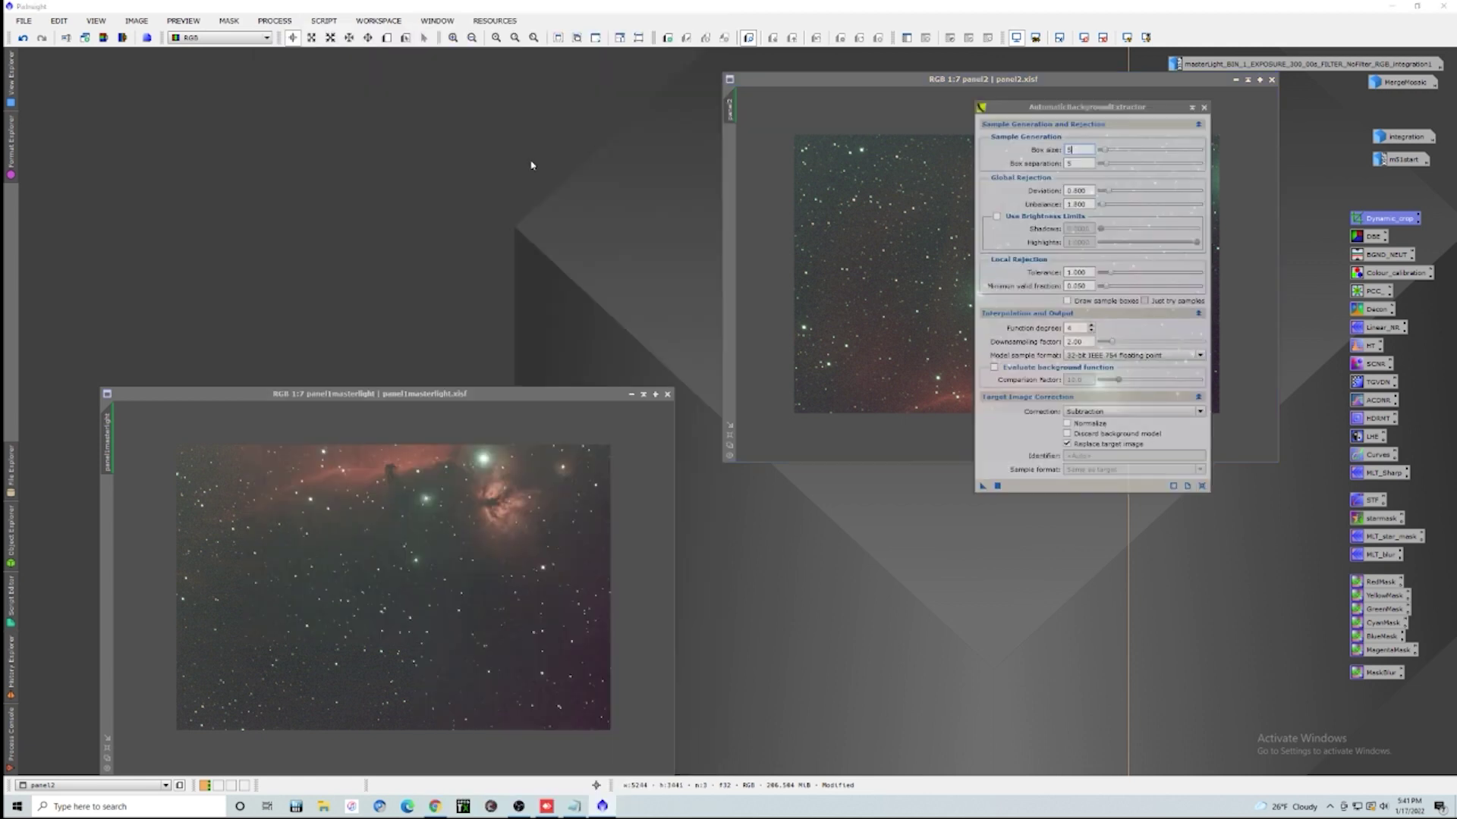
drag(920, 79, 452, 55)
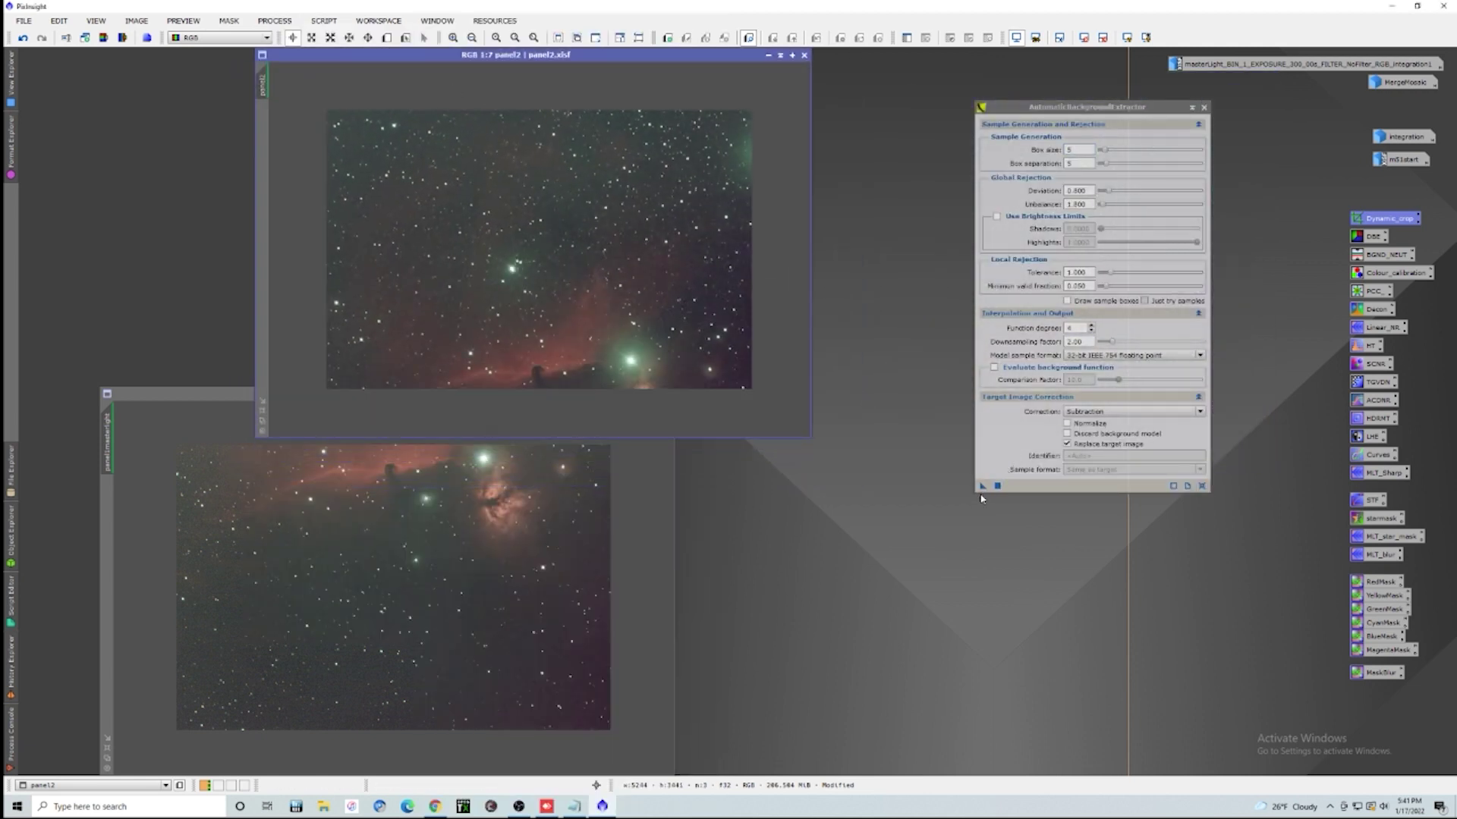
drag(982, 486, 528, 300)
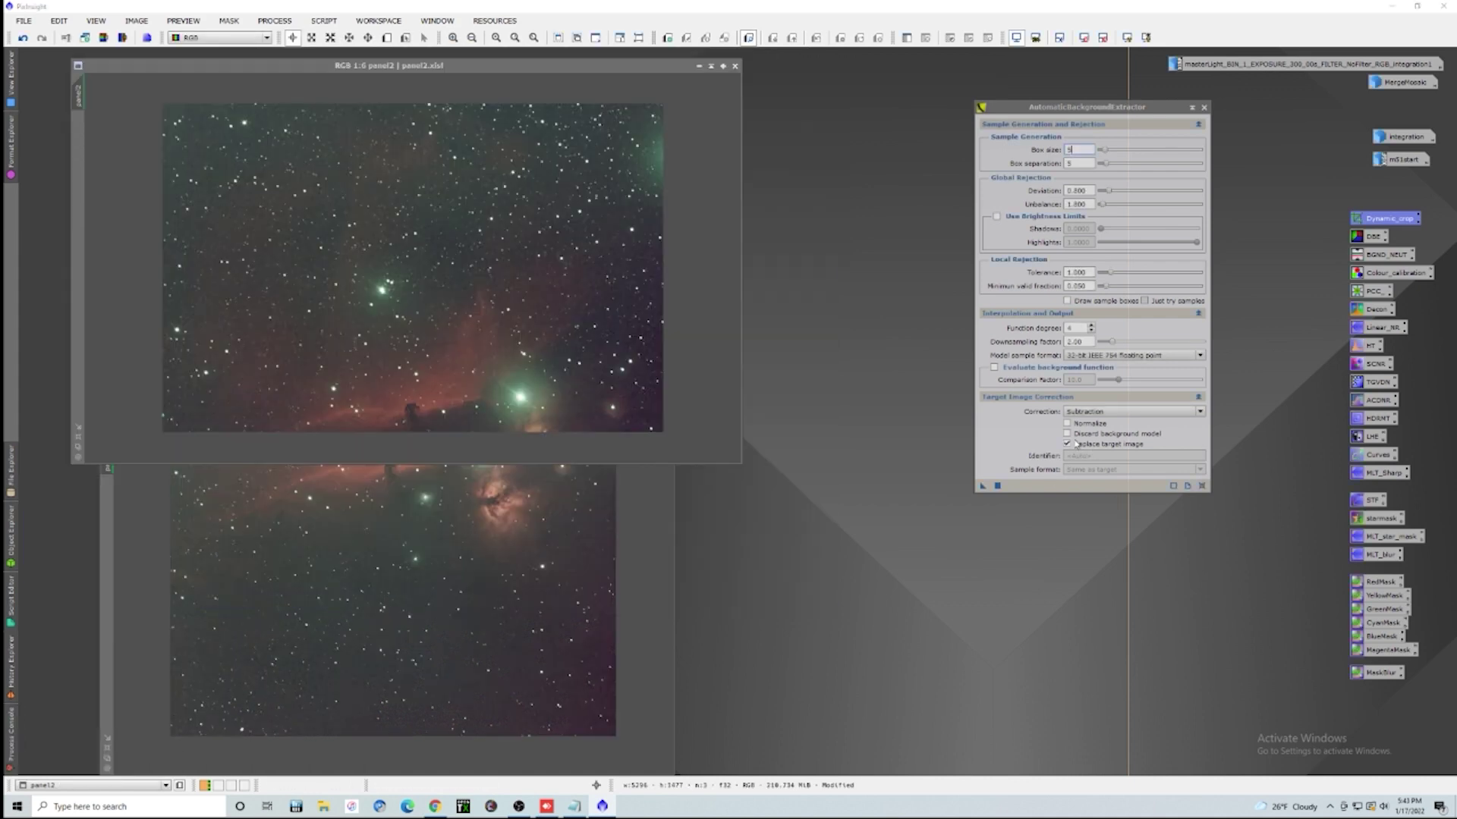
Enable Discard background model and reapply the extraction to panel2, then to panel1masterlight.
click(1068, 434)
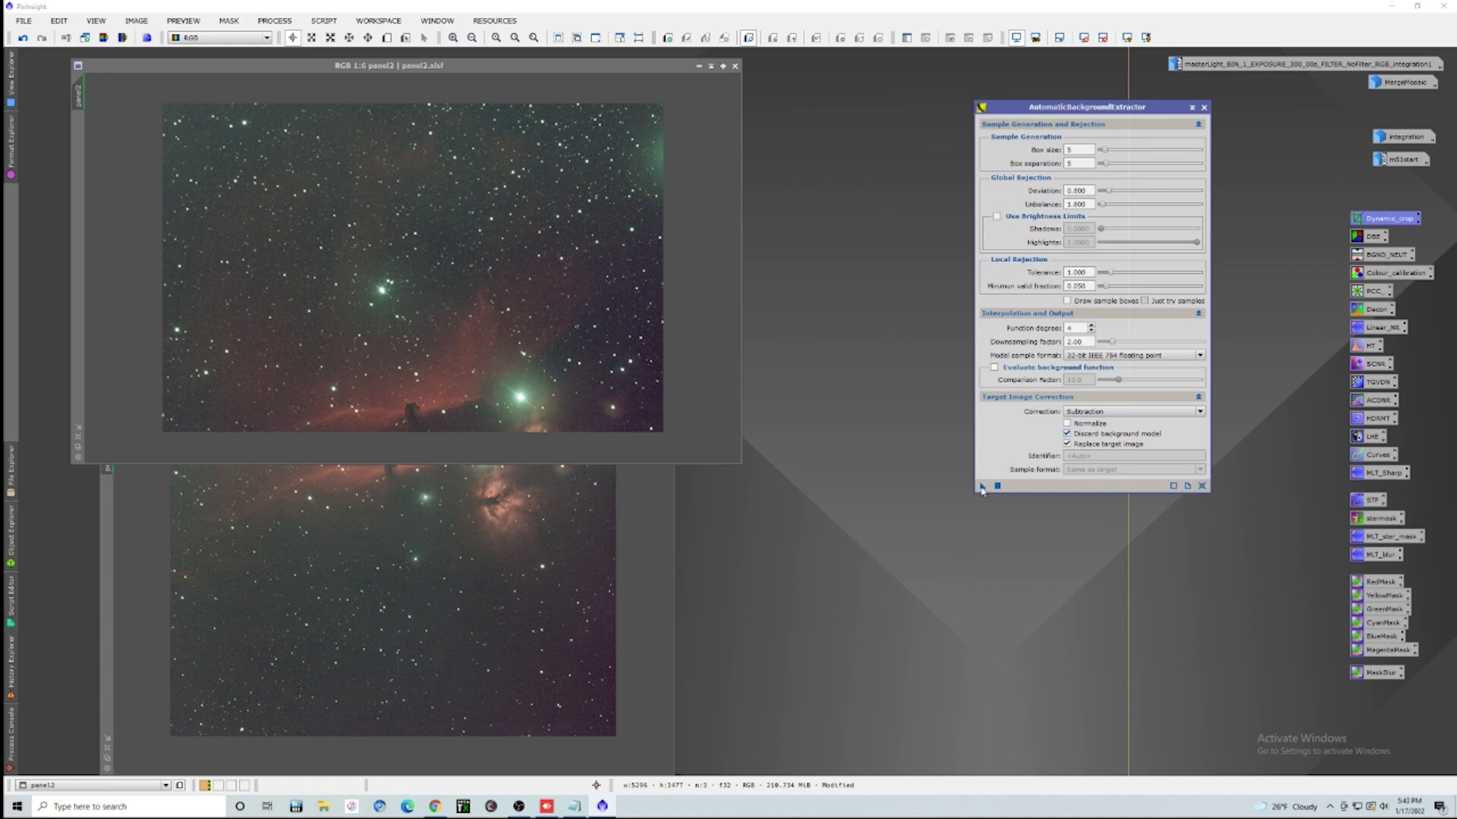
drag(982, 490, 580, 334)
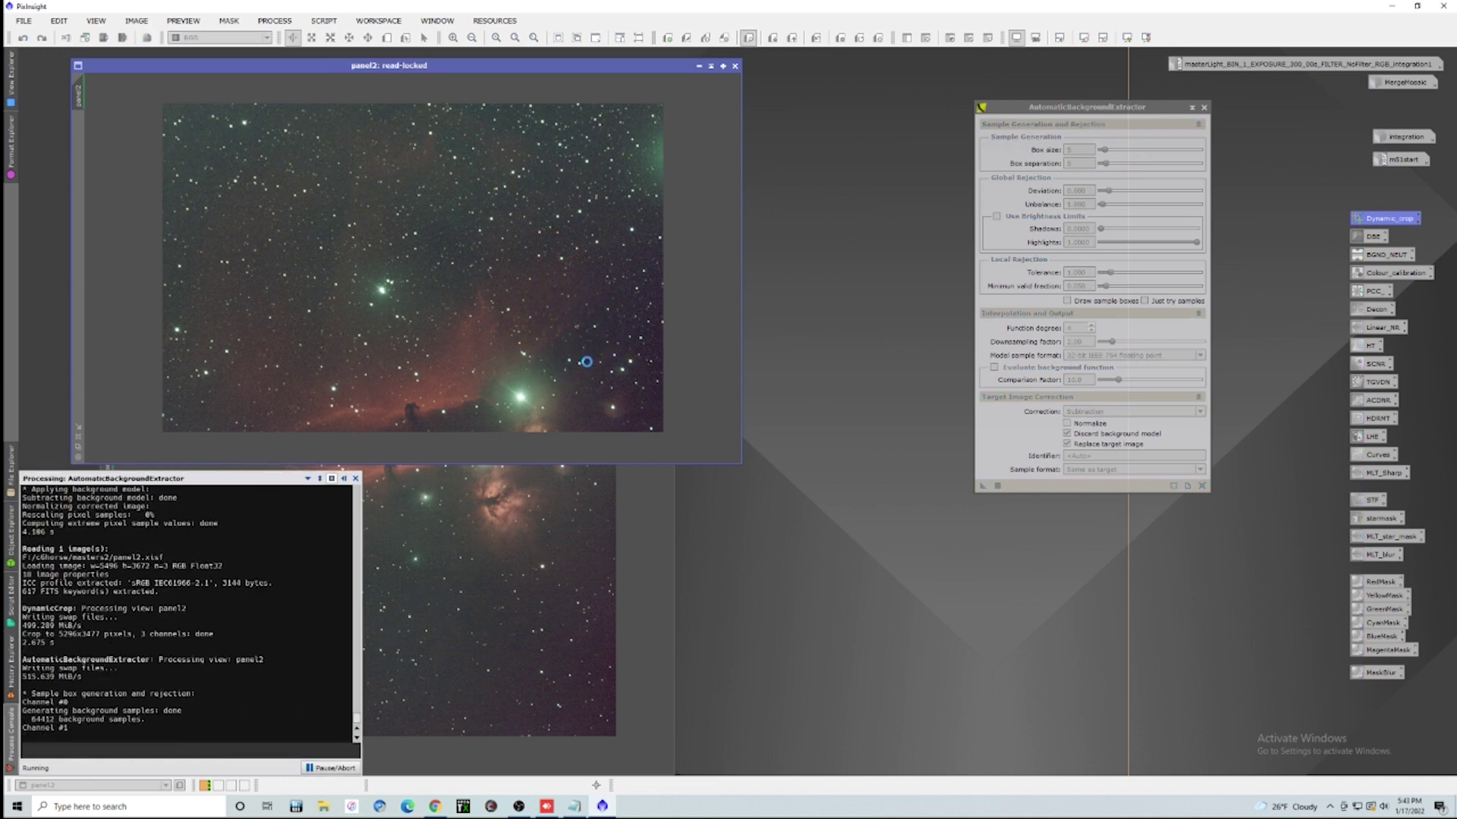
click(644, 561)
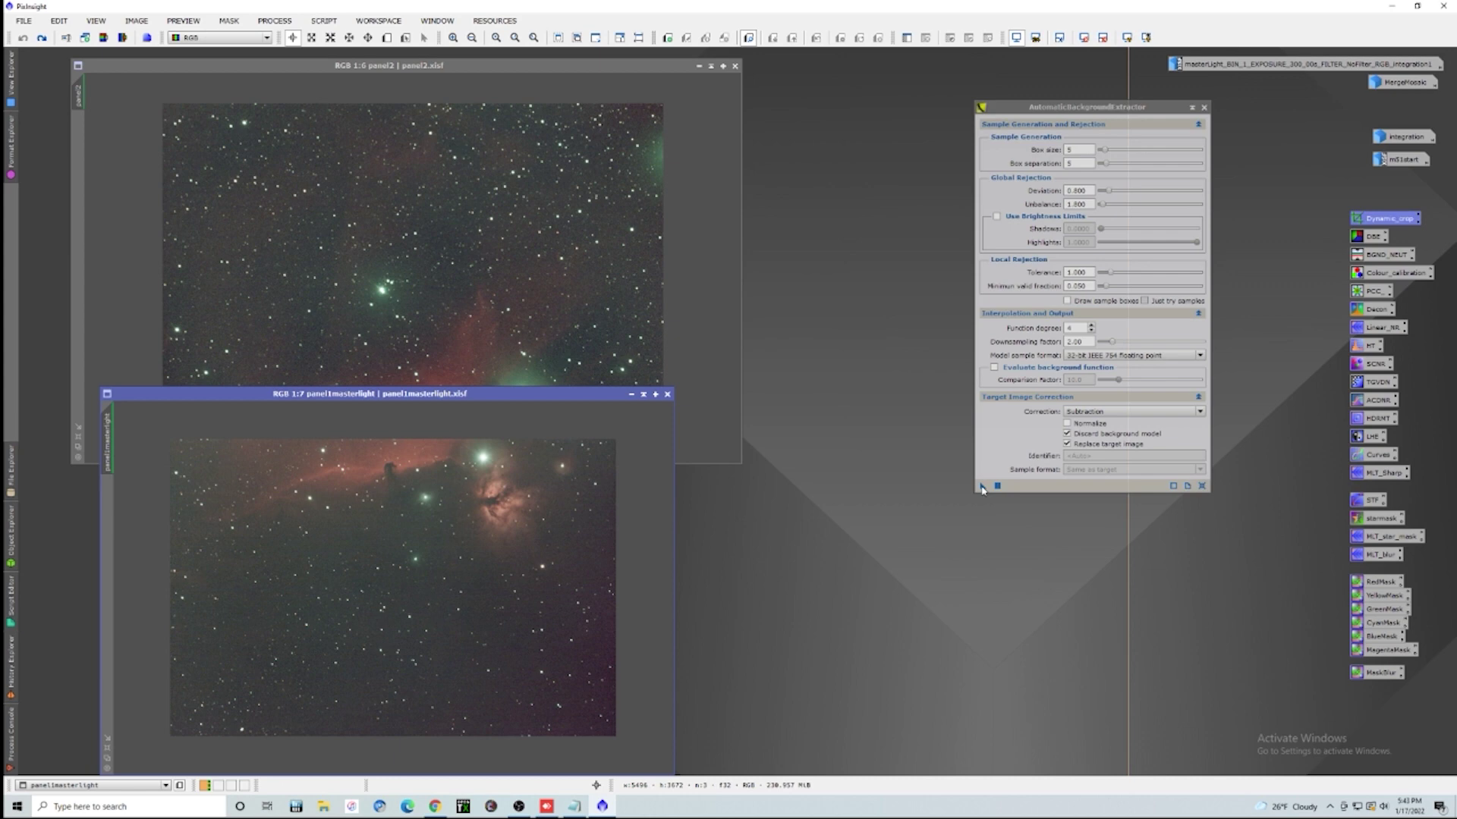
drag(983, 486, 432, 616)
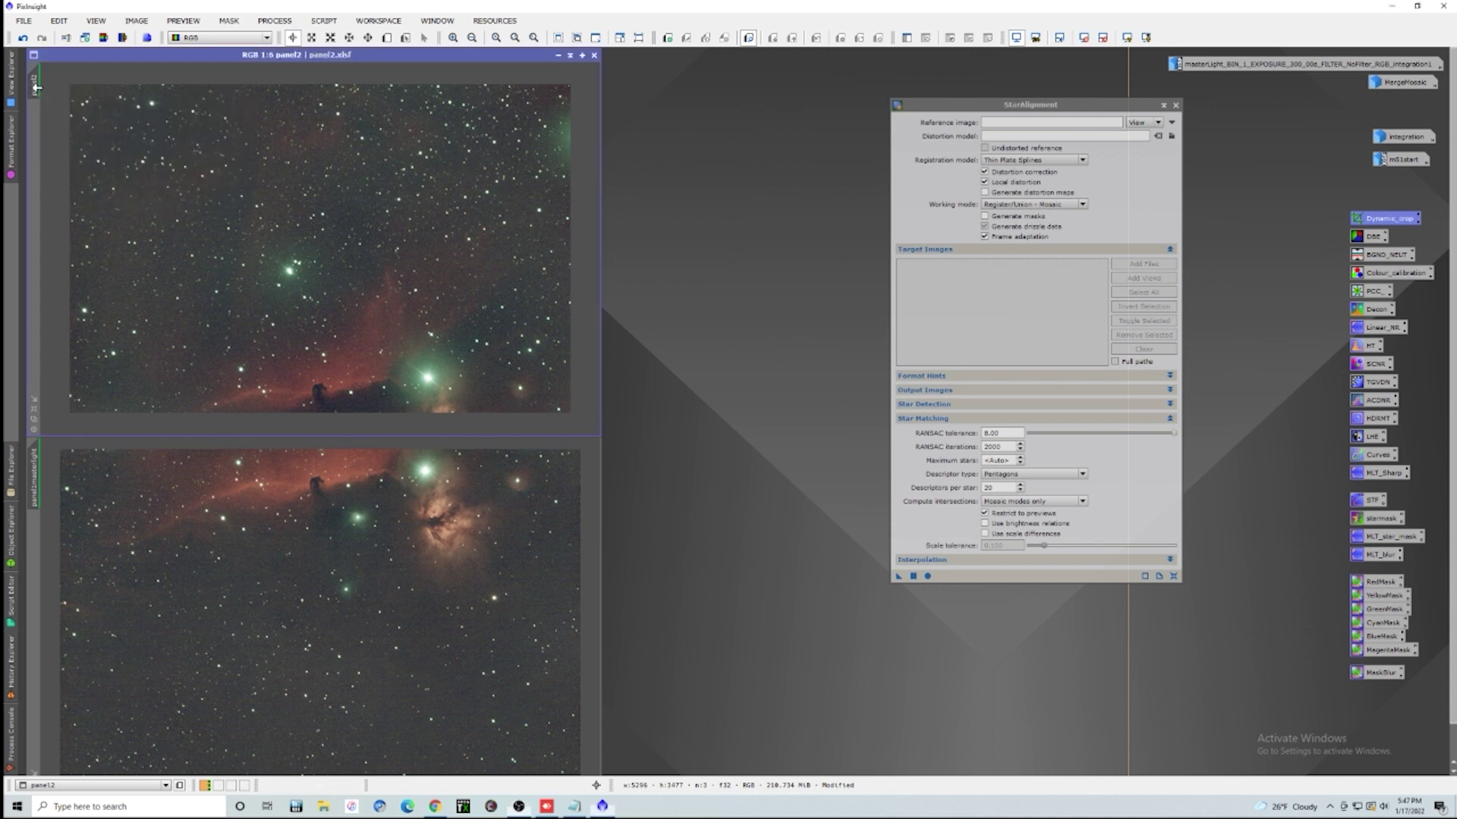
Set panel2 as StarAlignment reference with Projective Transformation and RANSAC tolerance 8.00.
drag(33, 85, 1020, 123)
click(429, 443)
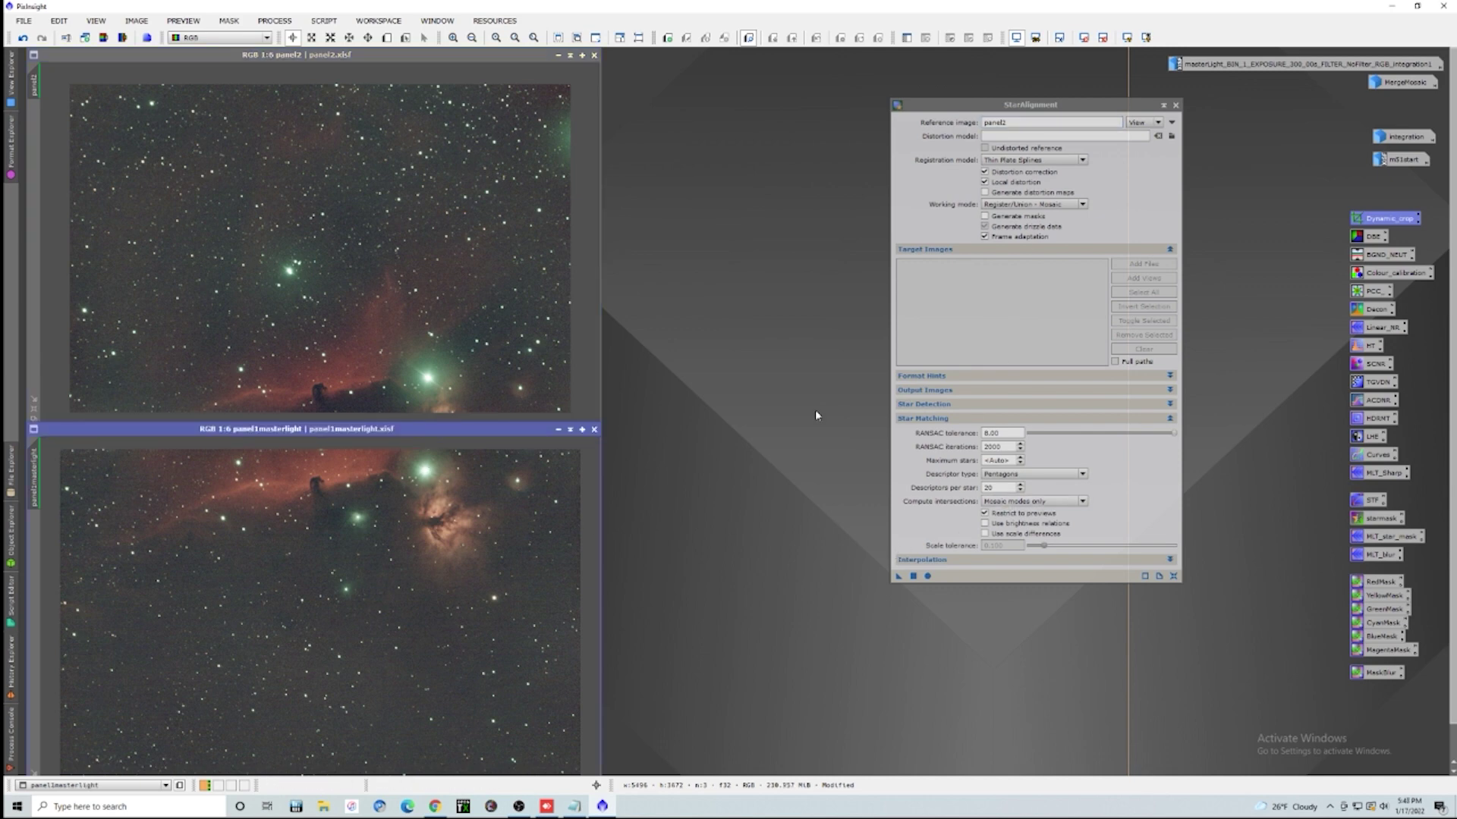
click(1083, 161)
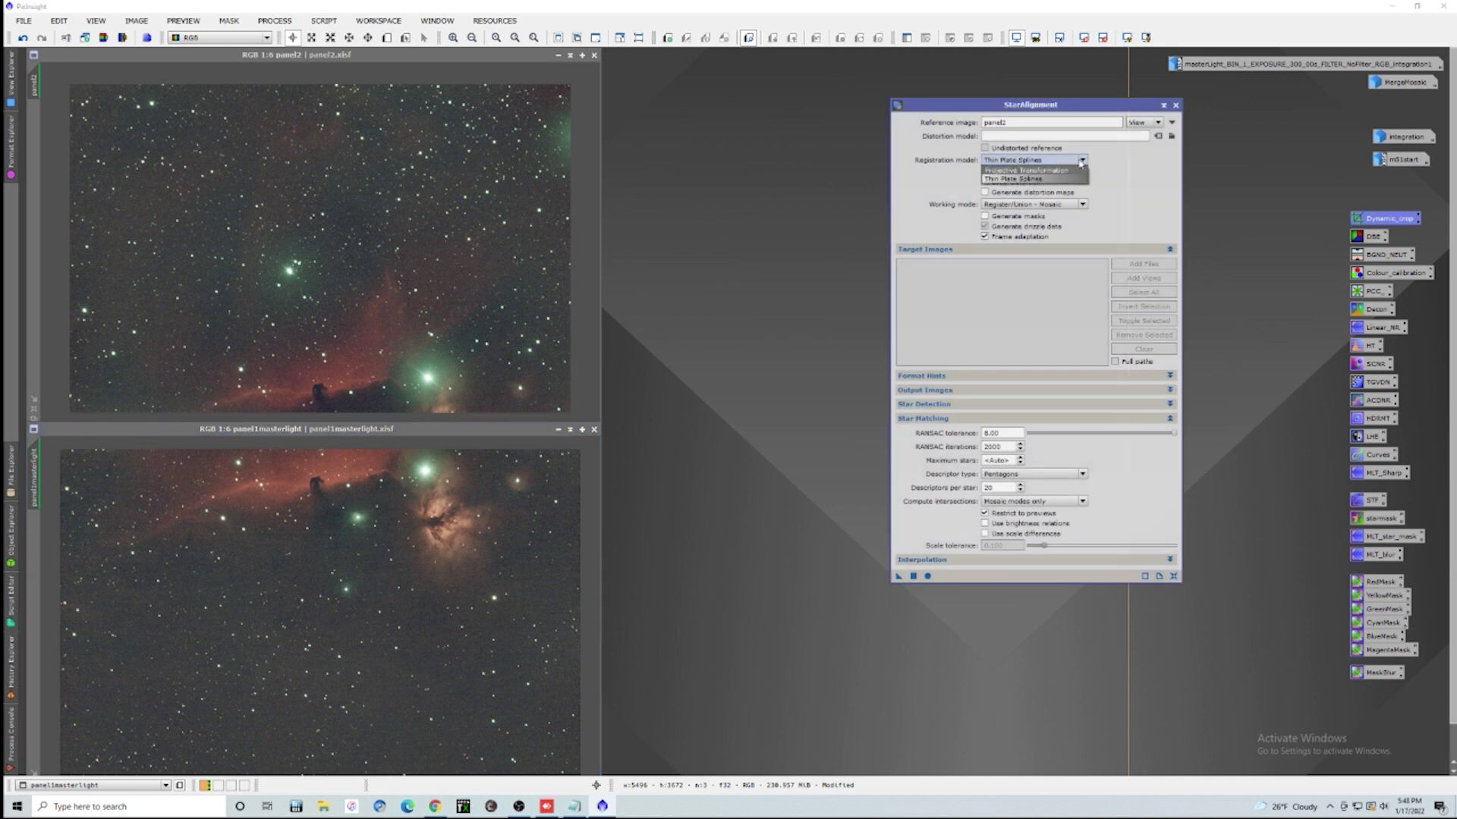
click(1062, 182)
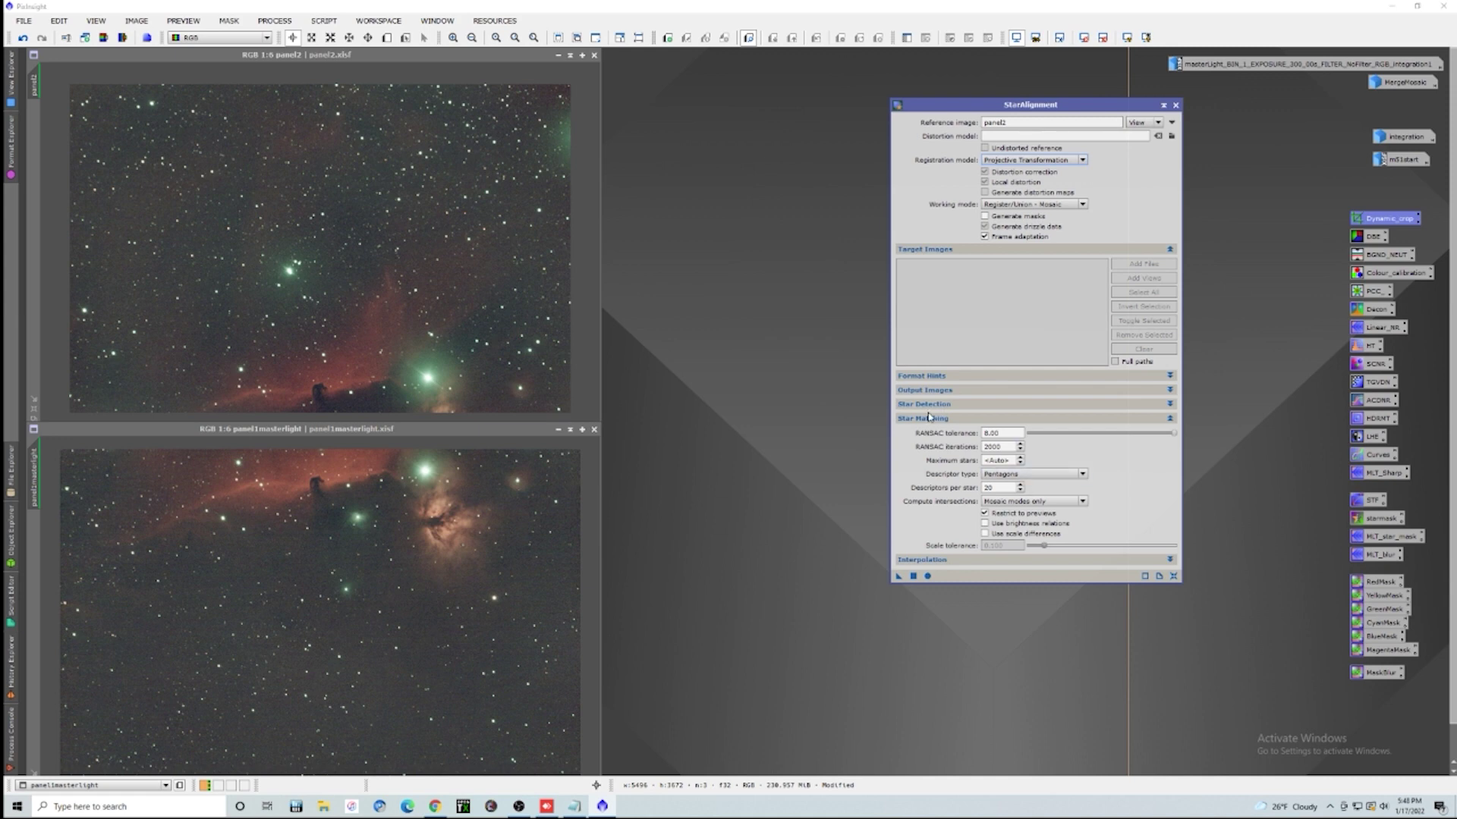
mouse_move(1174, 433)
mouse_down()
mouse_move(1022, 437)
mouse_move(1162, 446)
mouse_up()
mouse_move(1186, 449)
mouse_down()
mouse_move(1092, 450)
mouse_move(1097, 435)
mouse_move(1208, 439)
mouse_up()
click(468, 432)
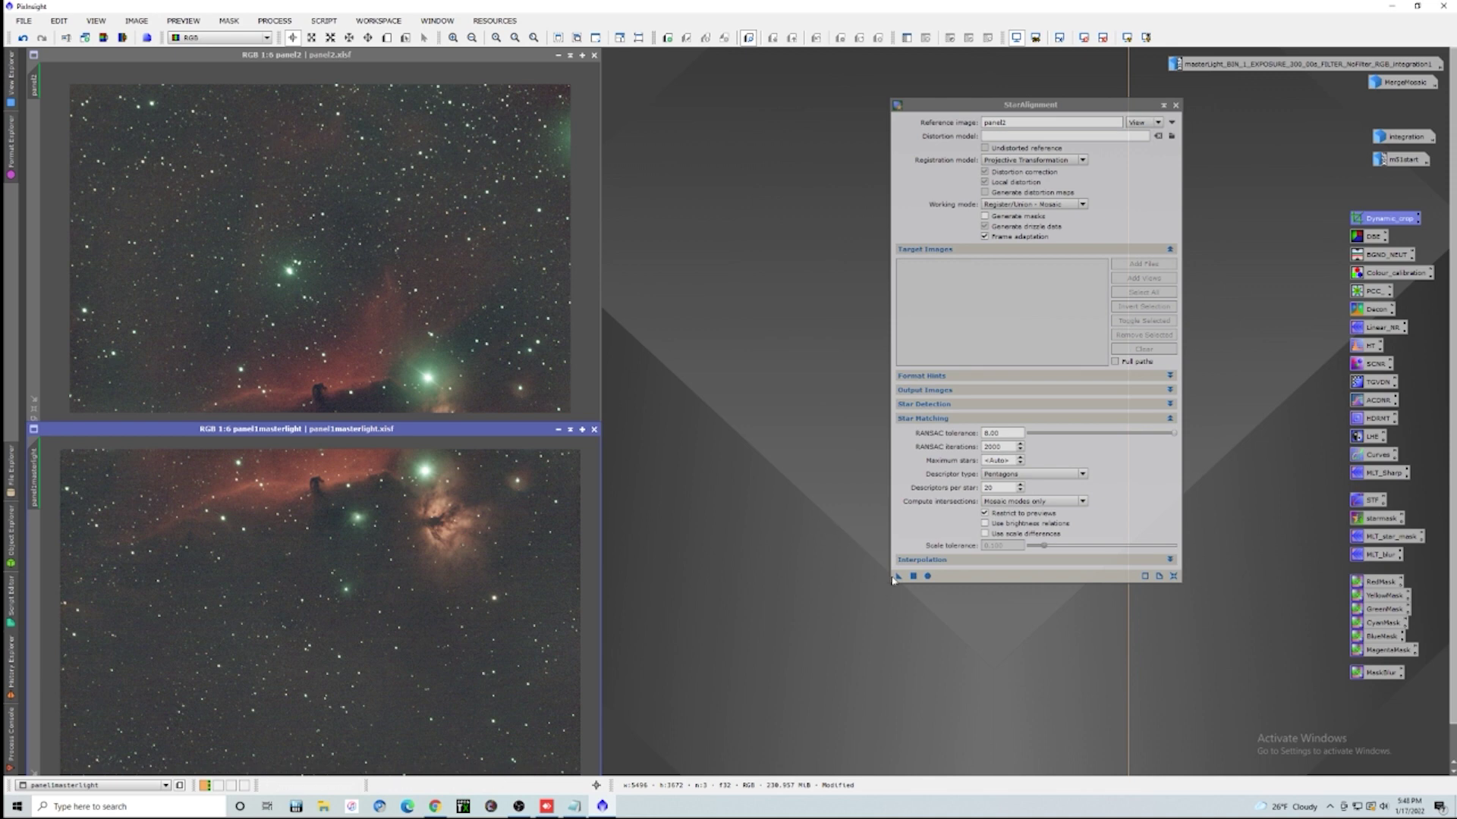
Align panel1masterlight onto panel2 into a 5539×6581 mosaic and auto-stretch it.
drag(898, 578, 269, 560)
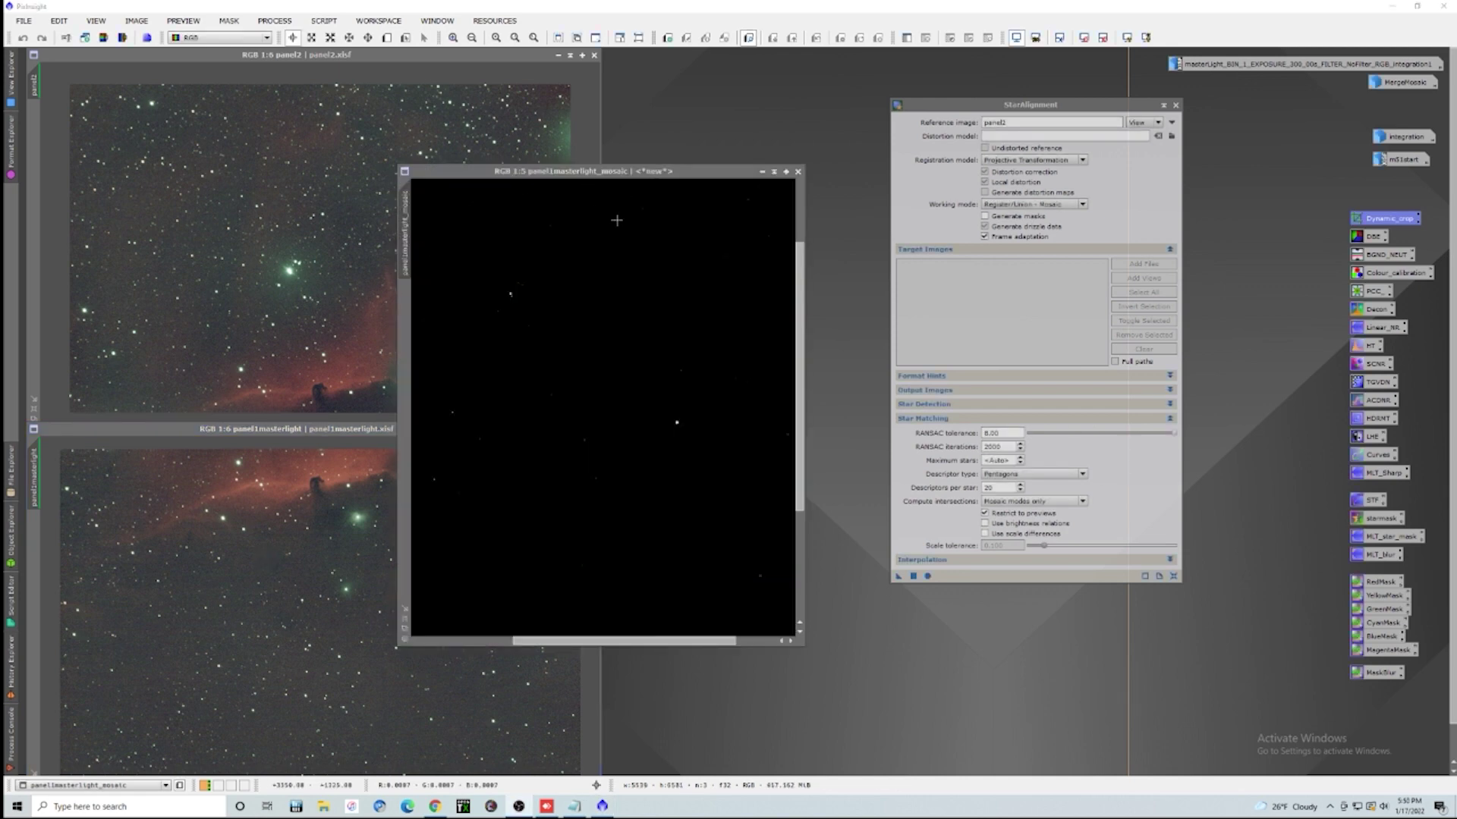
scroll(636, 344, up, 1)
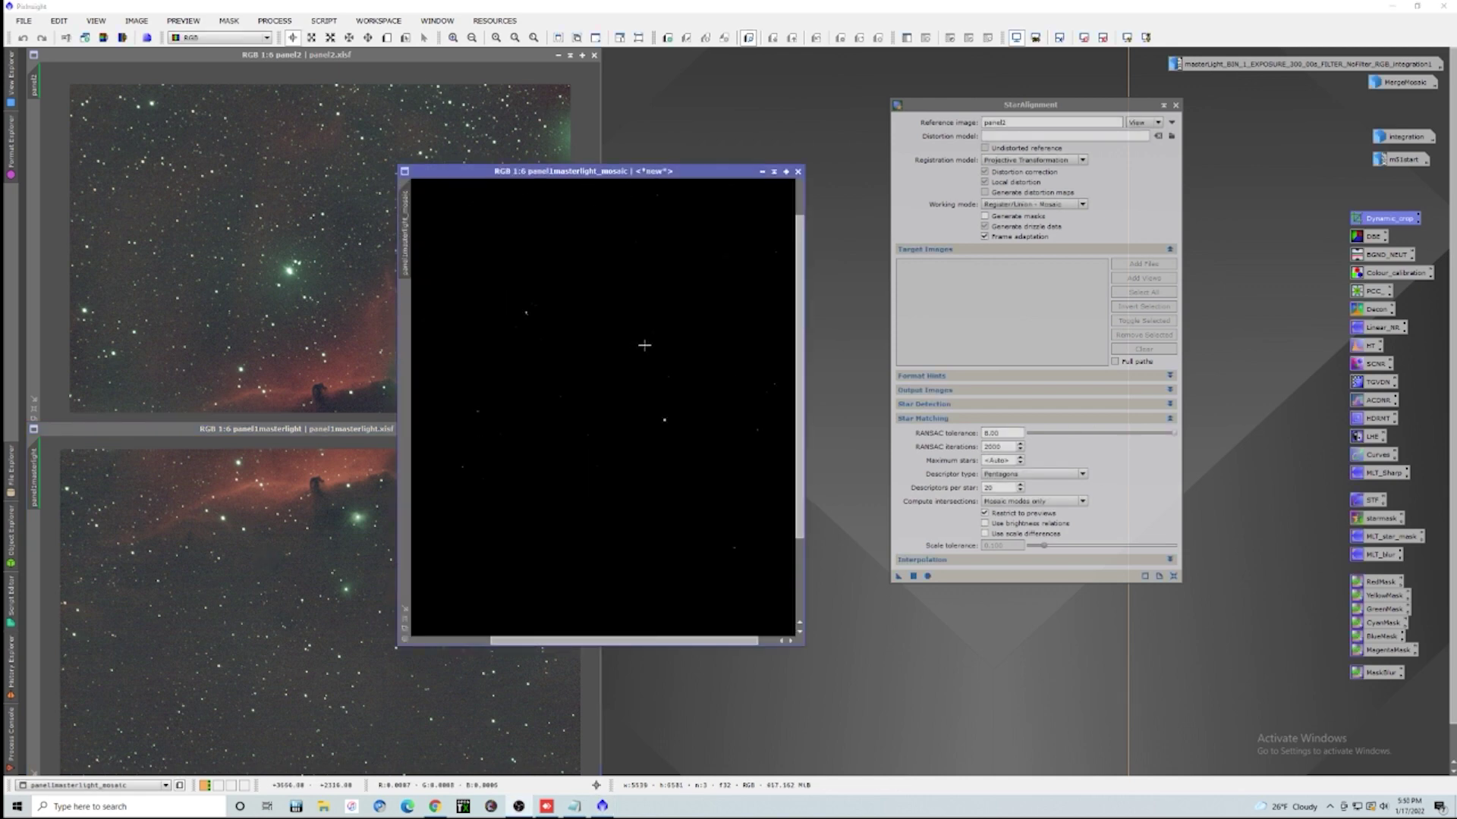
click(1127, 37)
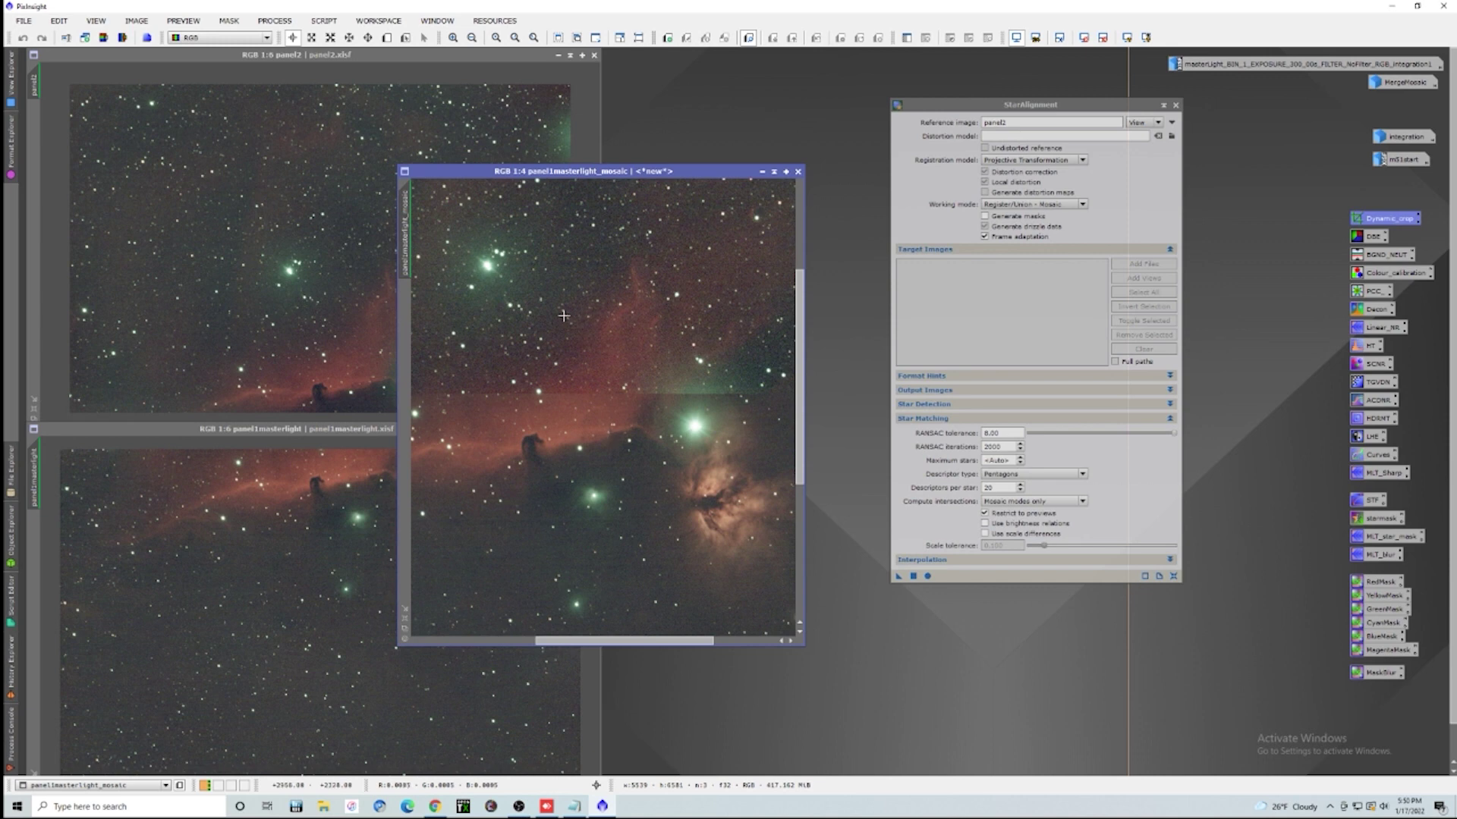
Zoom the panel1masterlight_mosaic out from 1:2 to 1:8 and pan to check the overlap.
scroll(623, 448, down, 1)
scroll(618, 445, up, 2)
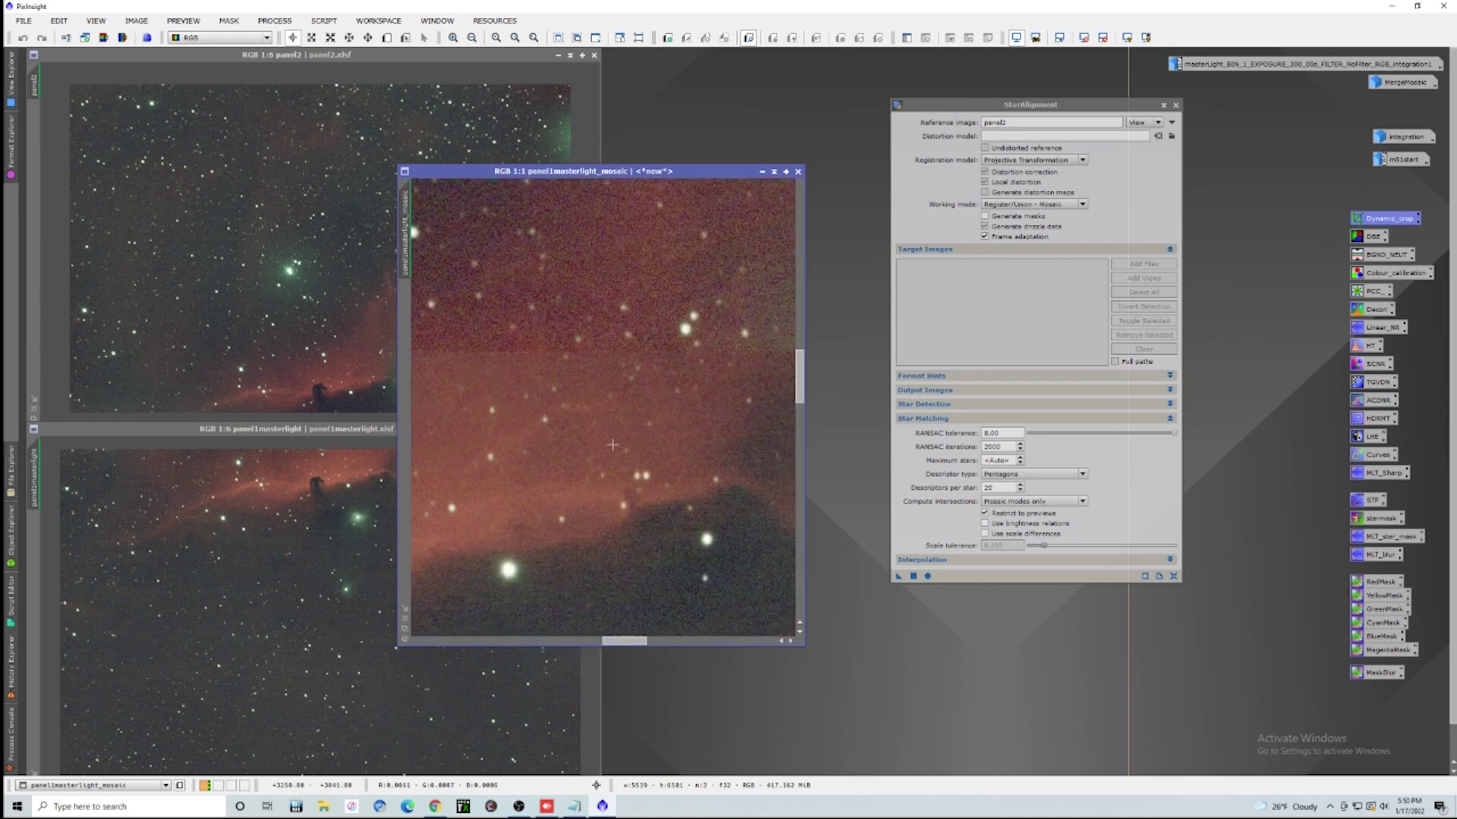
scroll(614, 442, down, 2)
scroll(613, 442, down, 1)
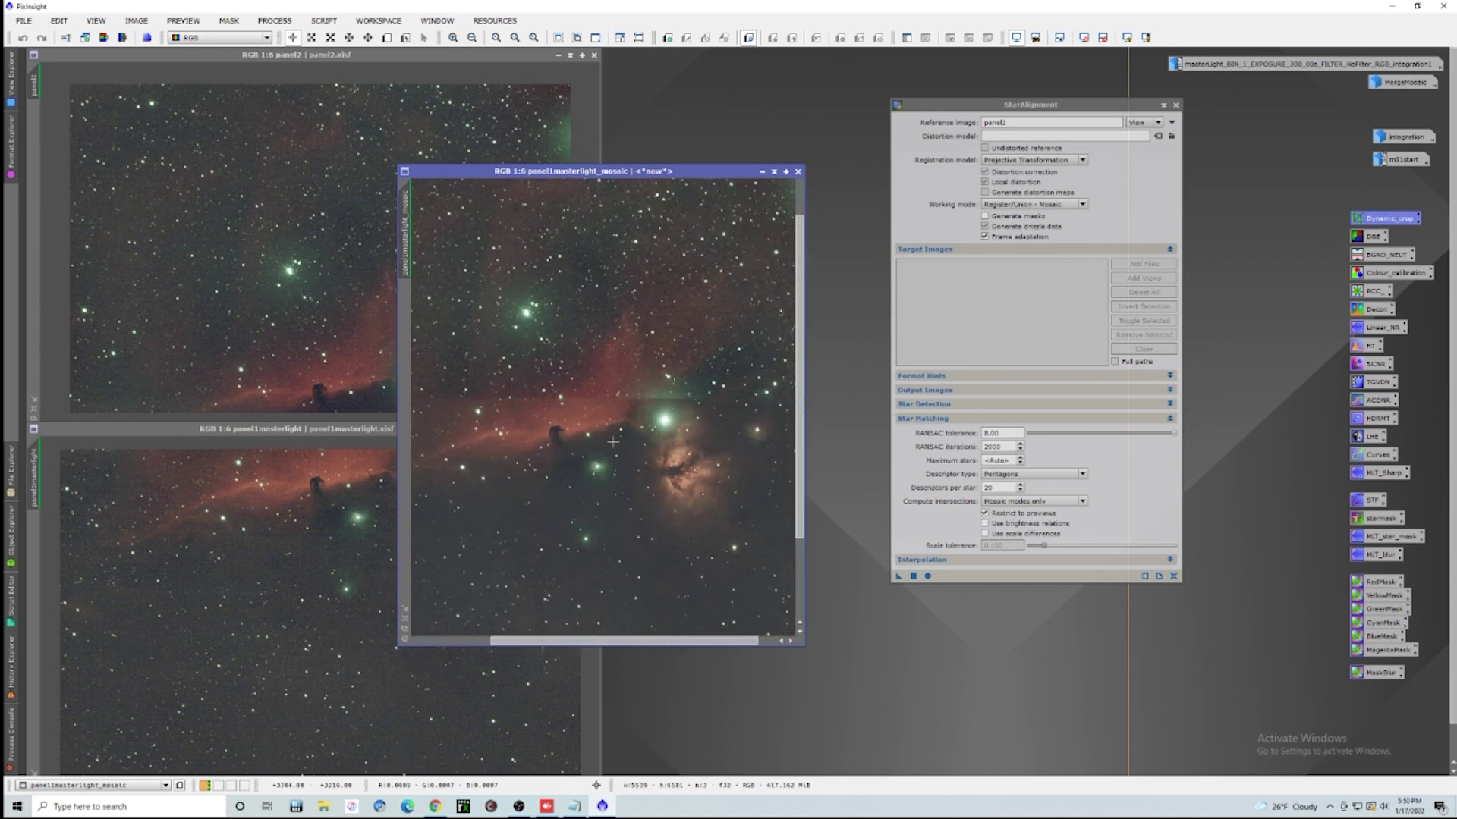
scroll(679, 412, up, 3)
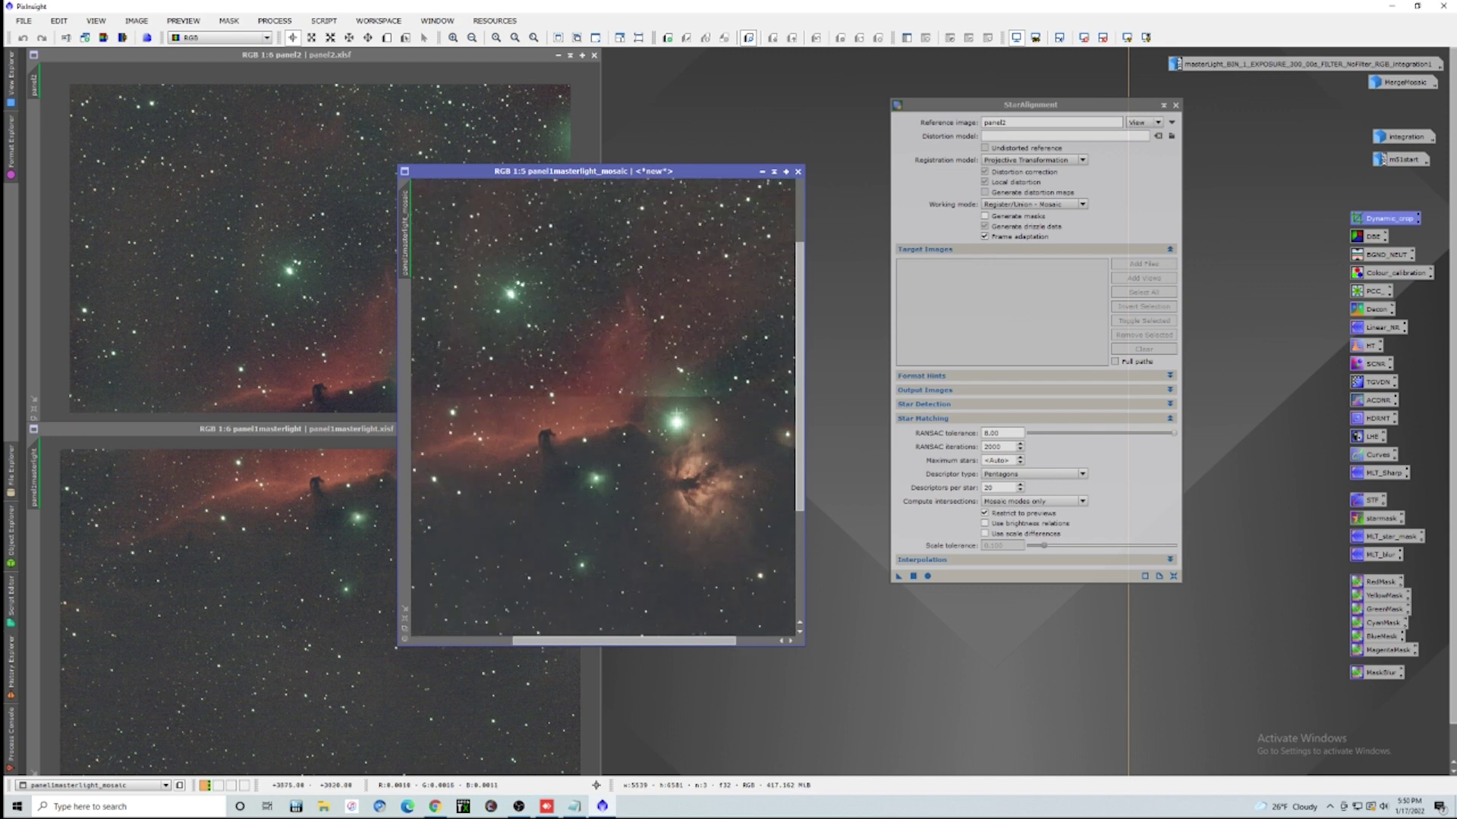
scroll(668, 386, up, 1)
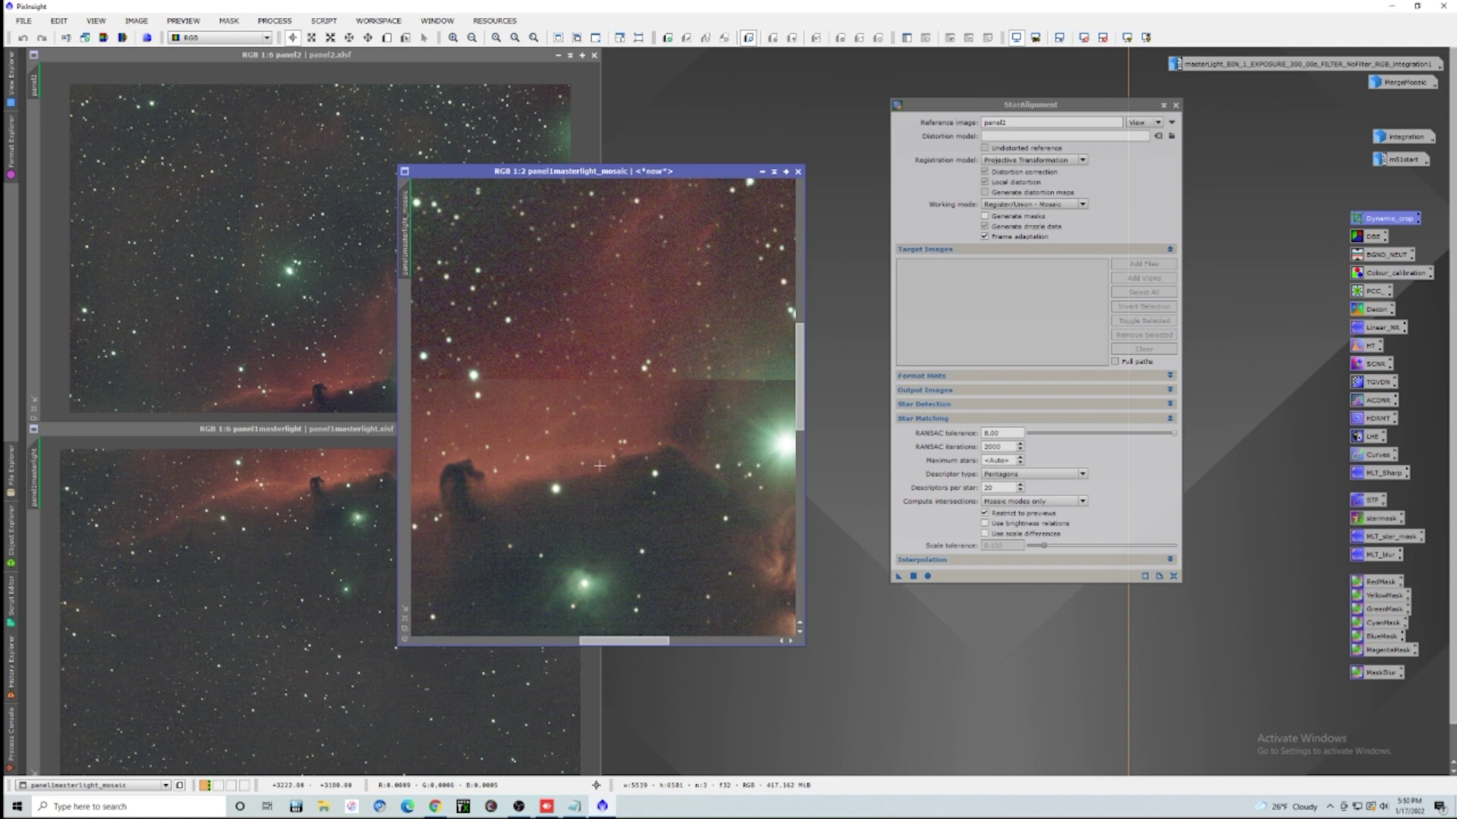
mouse_move(636, 641)
mouse_down()
mouse_move(561, 646)
mouse_move(659, 643)
mouse_up()
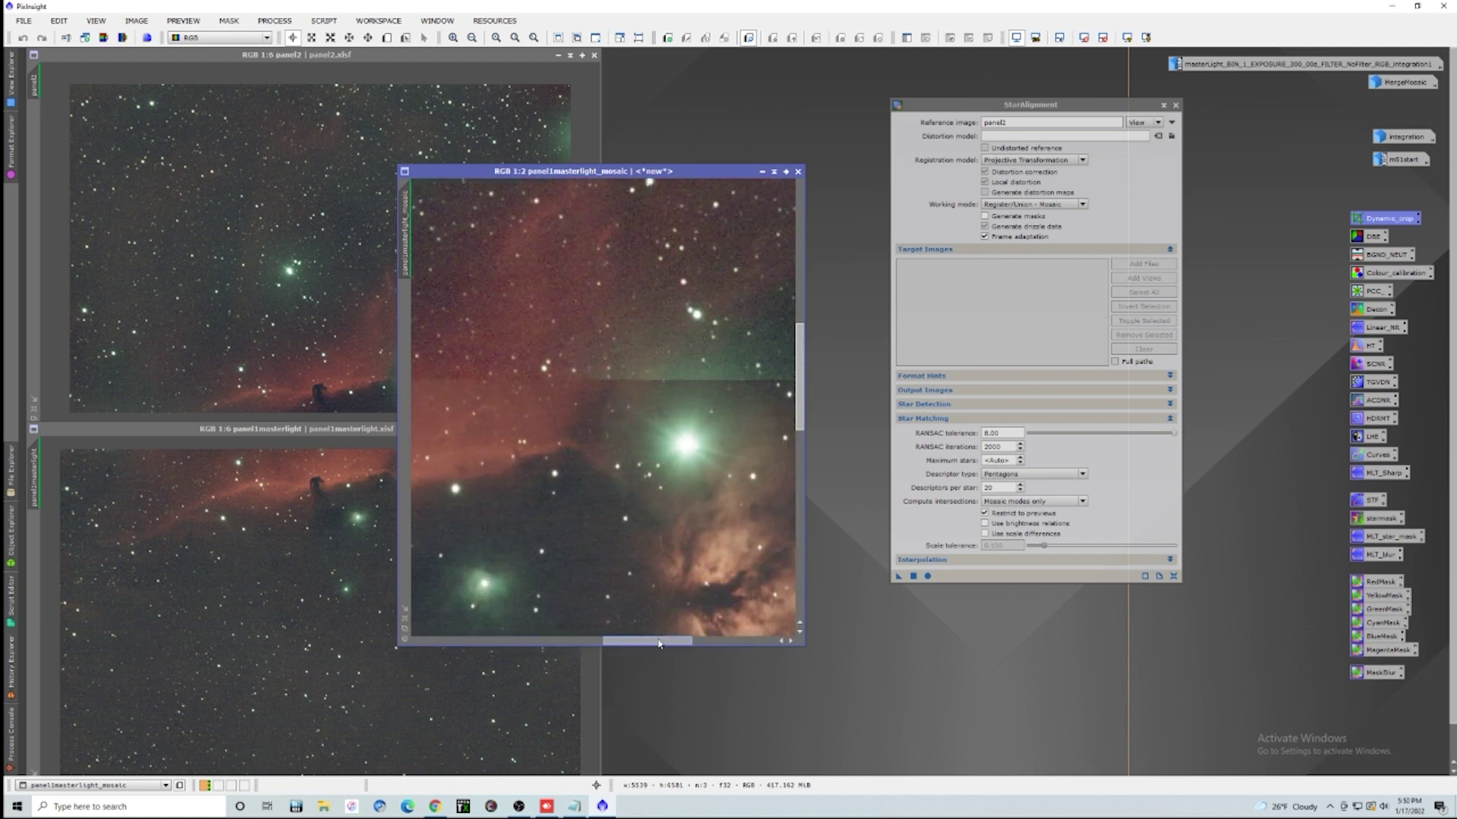
scroll(629, 408, down, 2)
scroll(628, 409, up, 1)
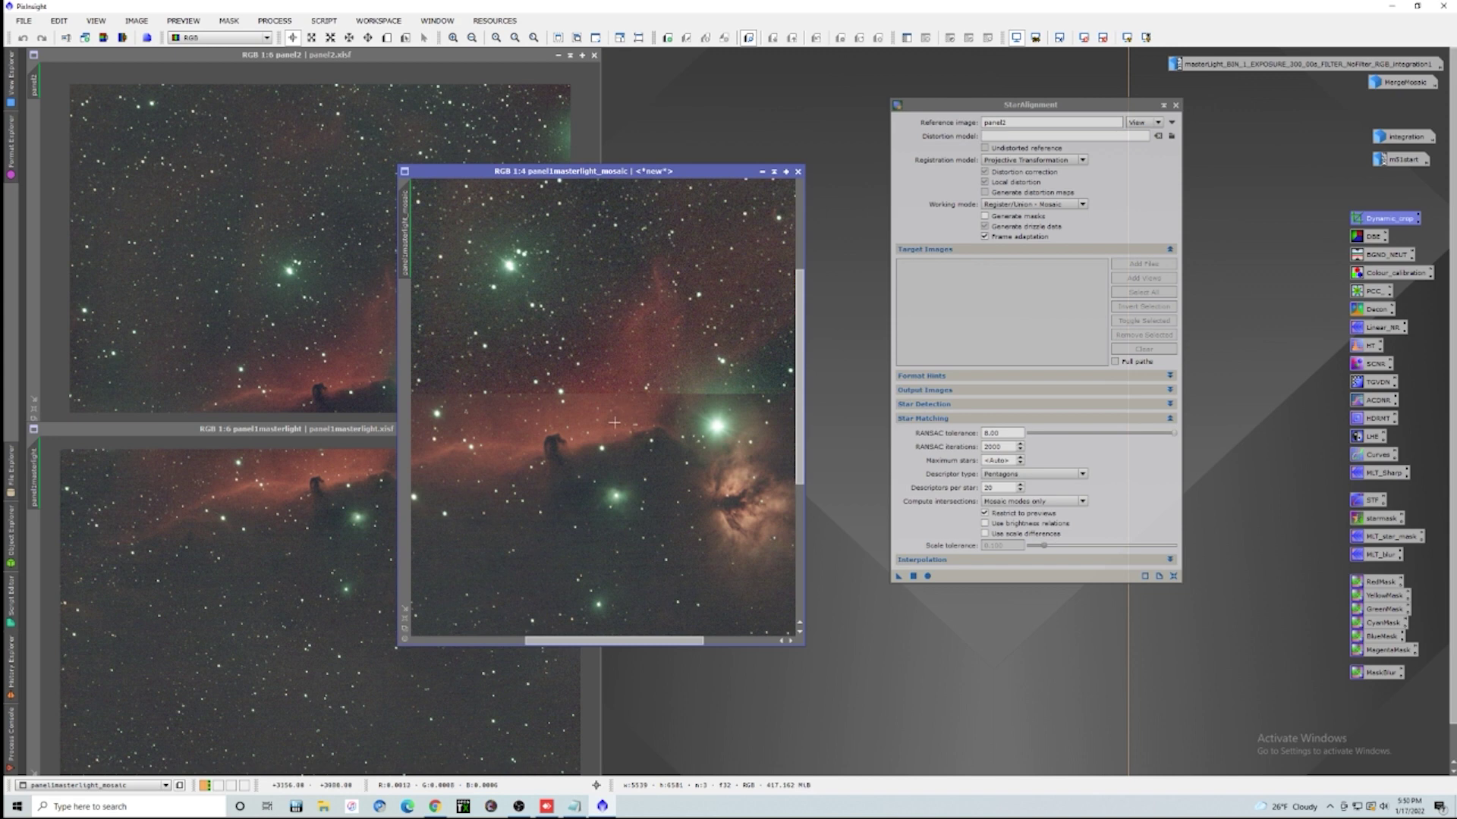
scroll(615, 422, down, 4)
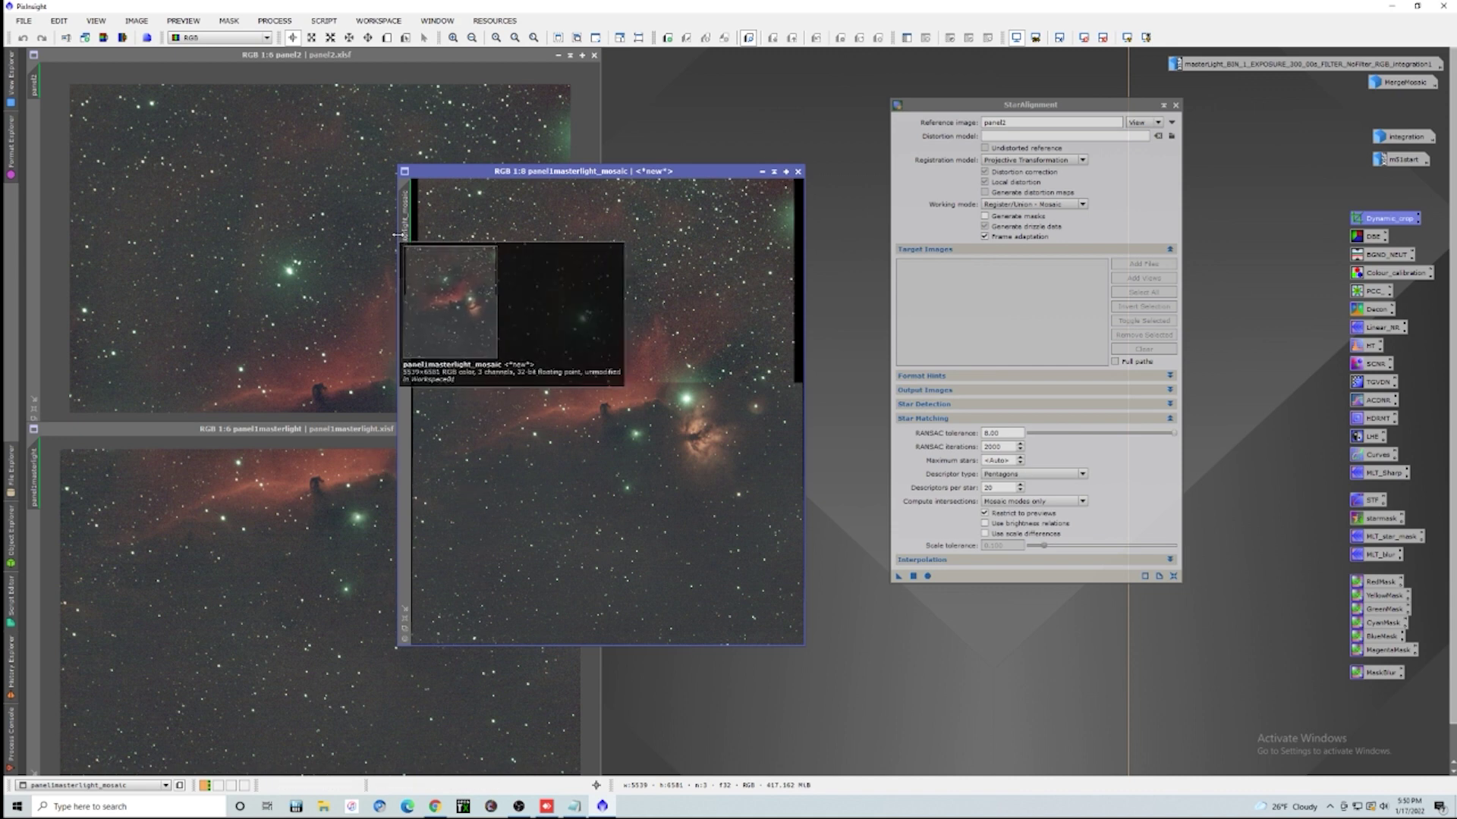
Register the panels against the rough mosaic reference using Register/Match Images mode.
drag(404, 231, 1015, 121)
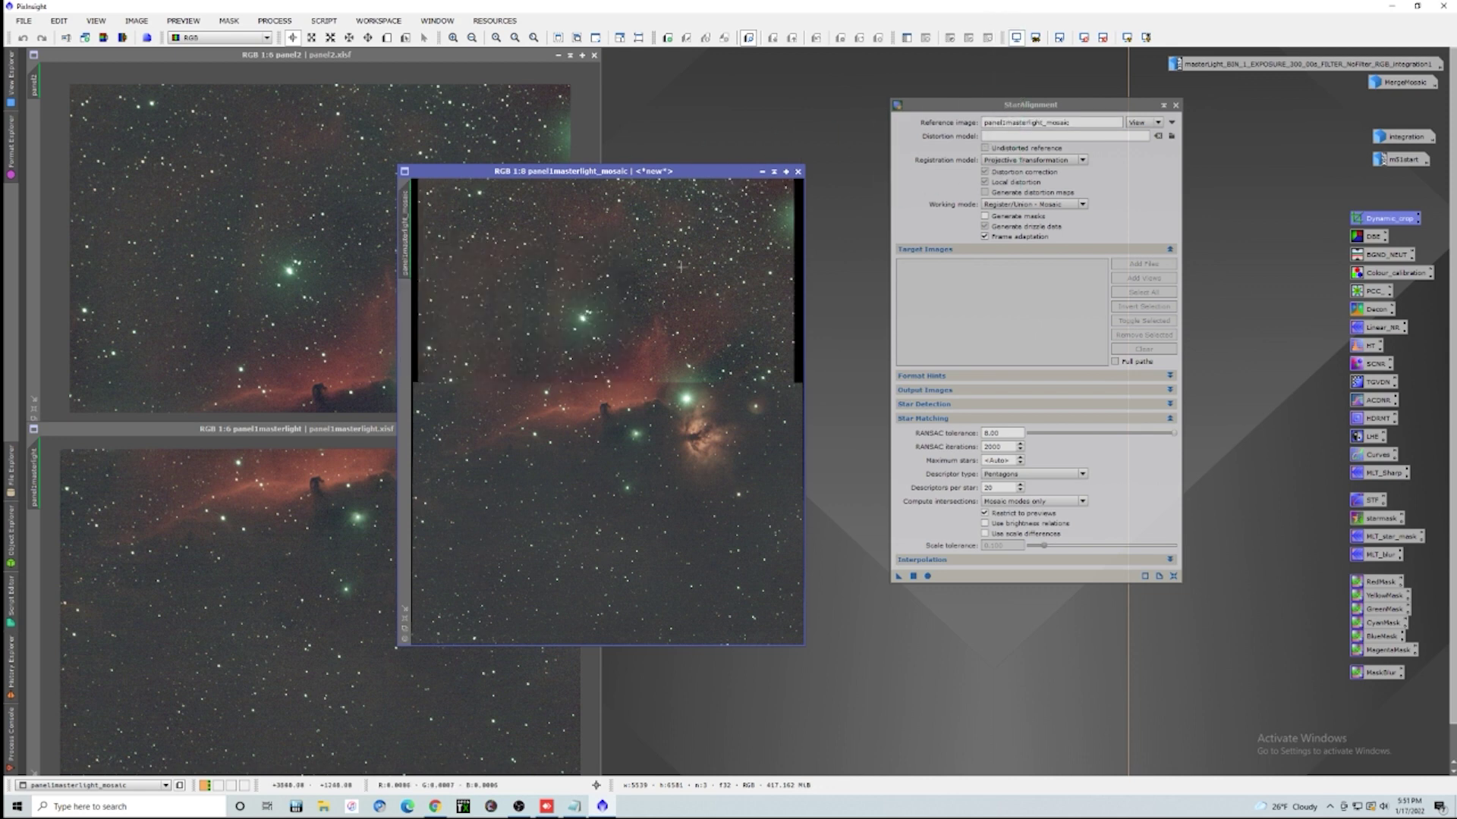
click(761, 171)
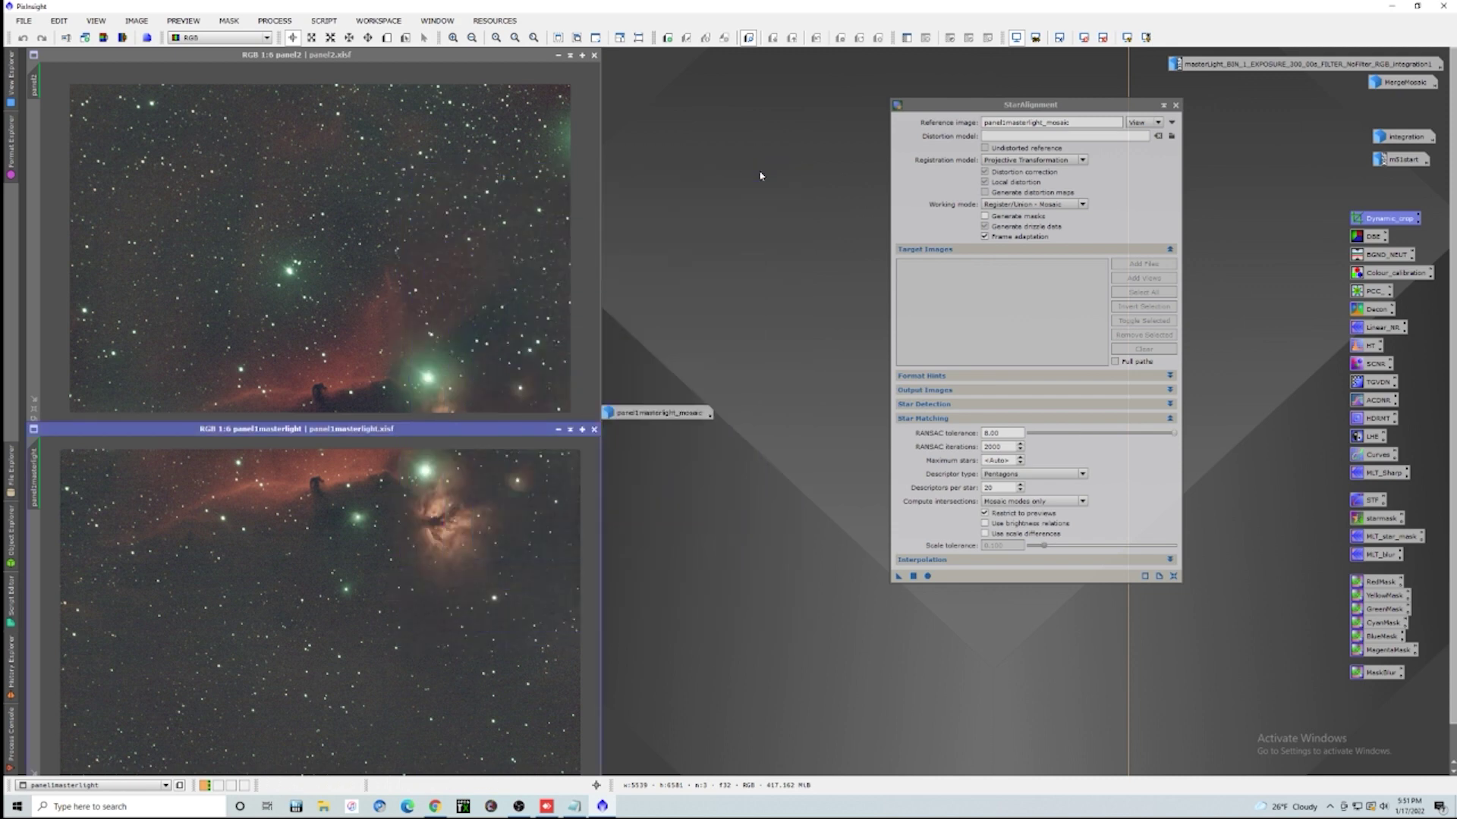
drag(666, 415, 841, 78)
click(1083, 205)
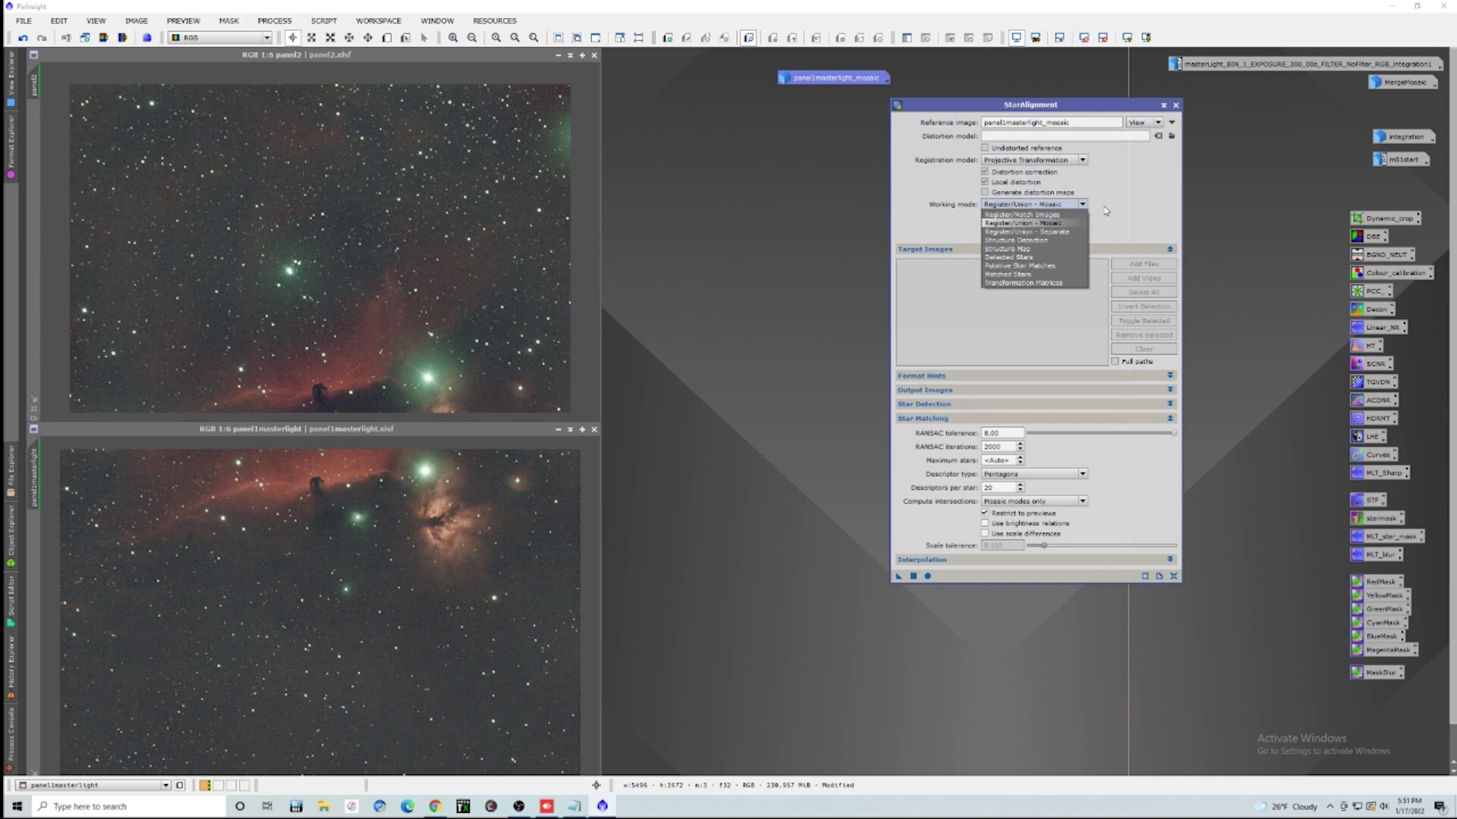
click(1073, 215)
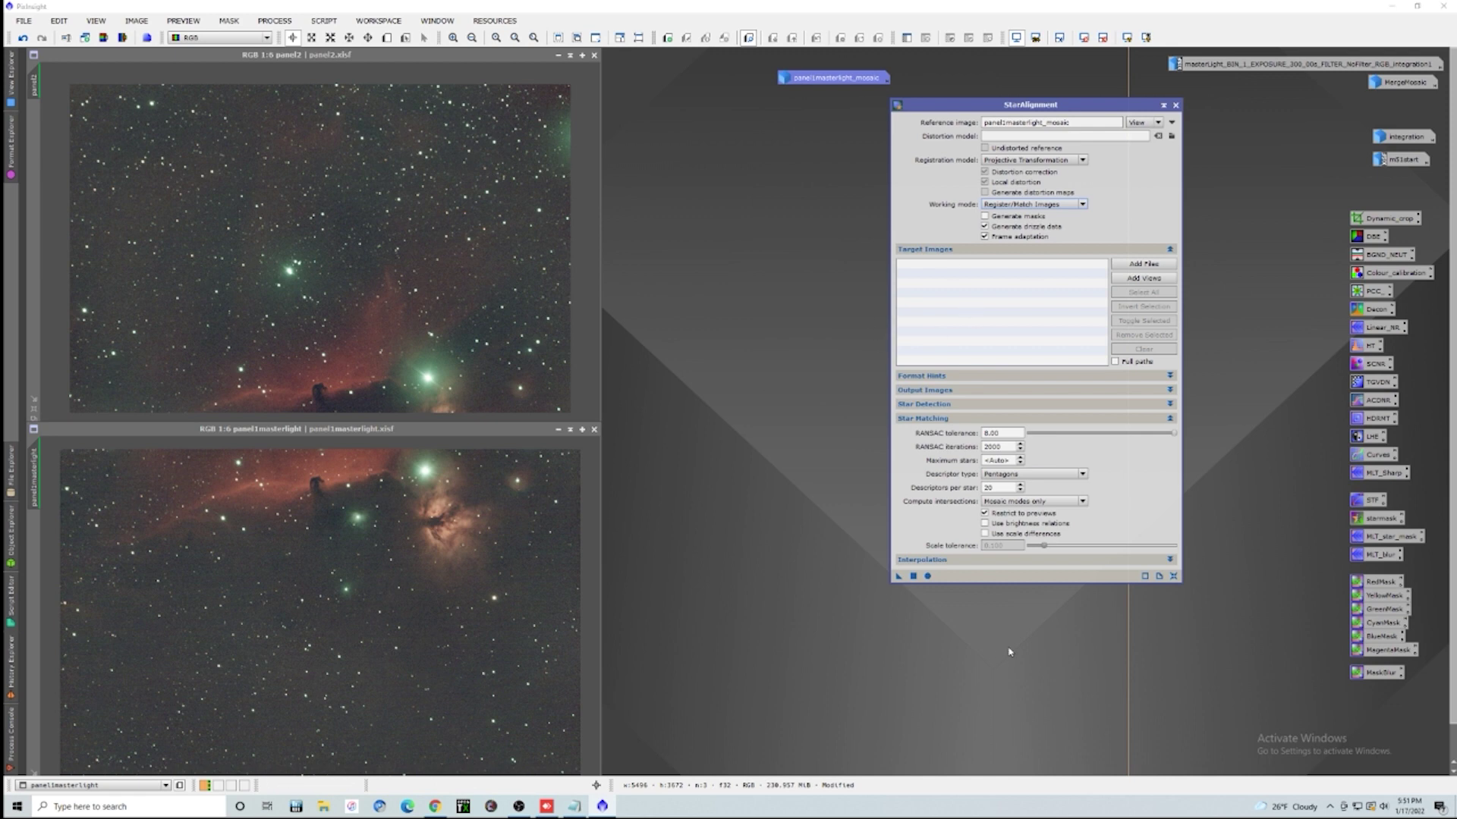
drag(898, 577, 274, 219)
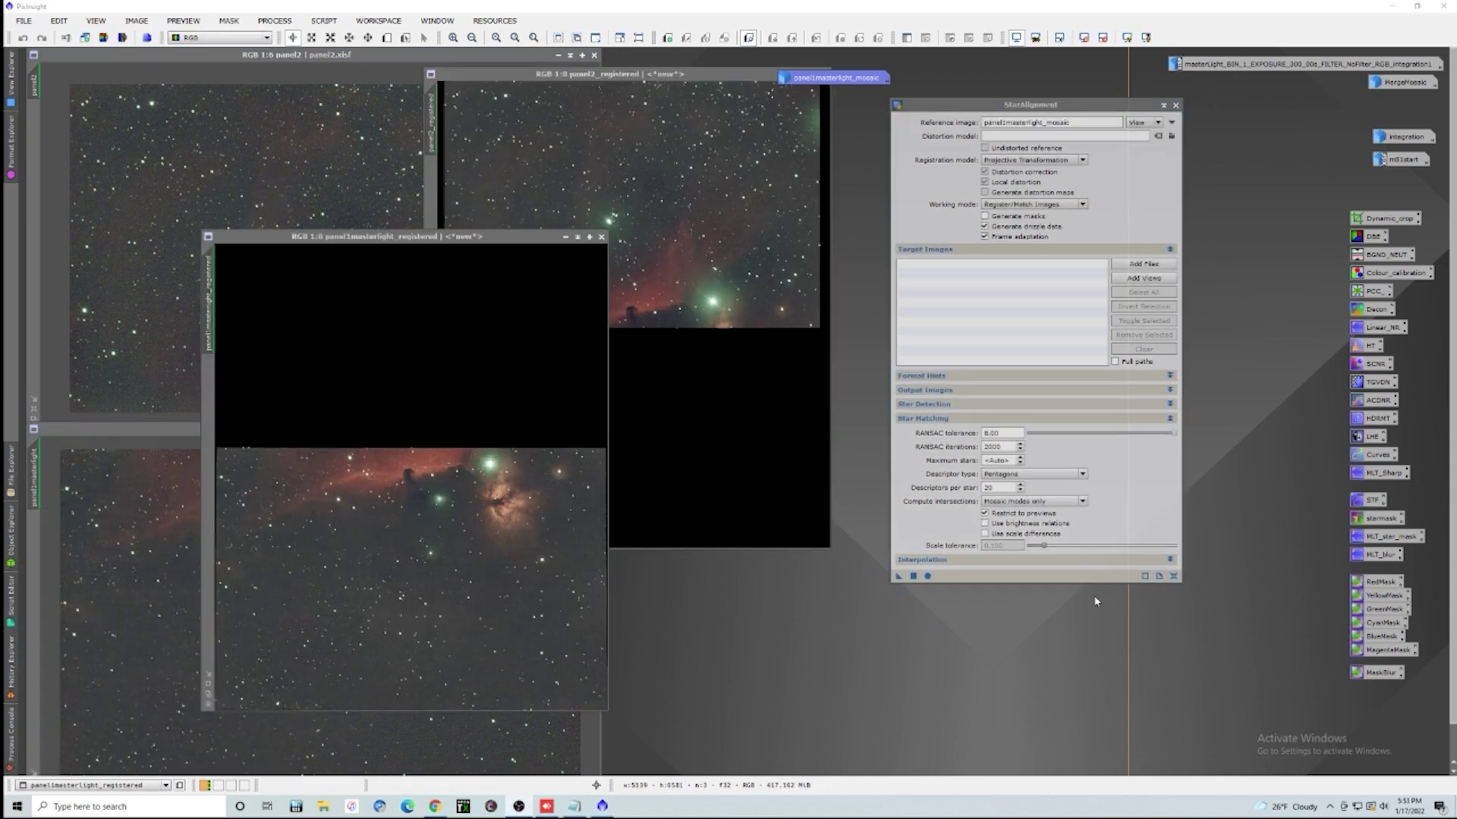
Minimize the original panels and mosaic, placing panel2_registered left and panel1masterlight_registered on top.
drag(449, 240, 670, 299)
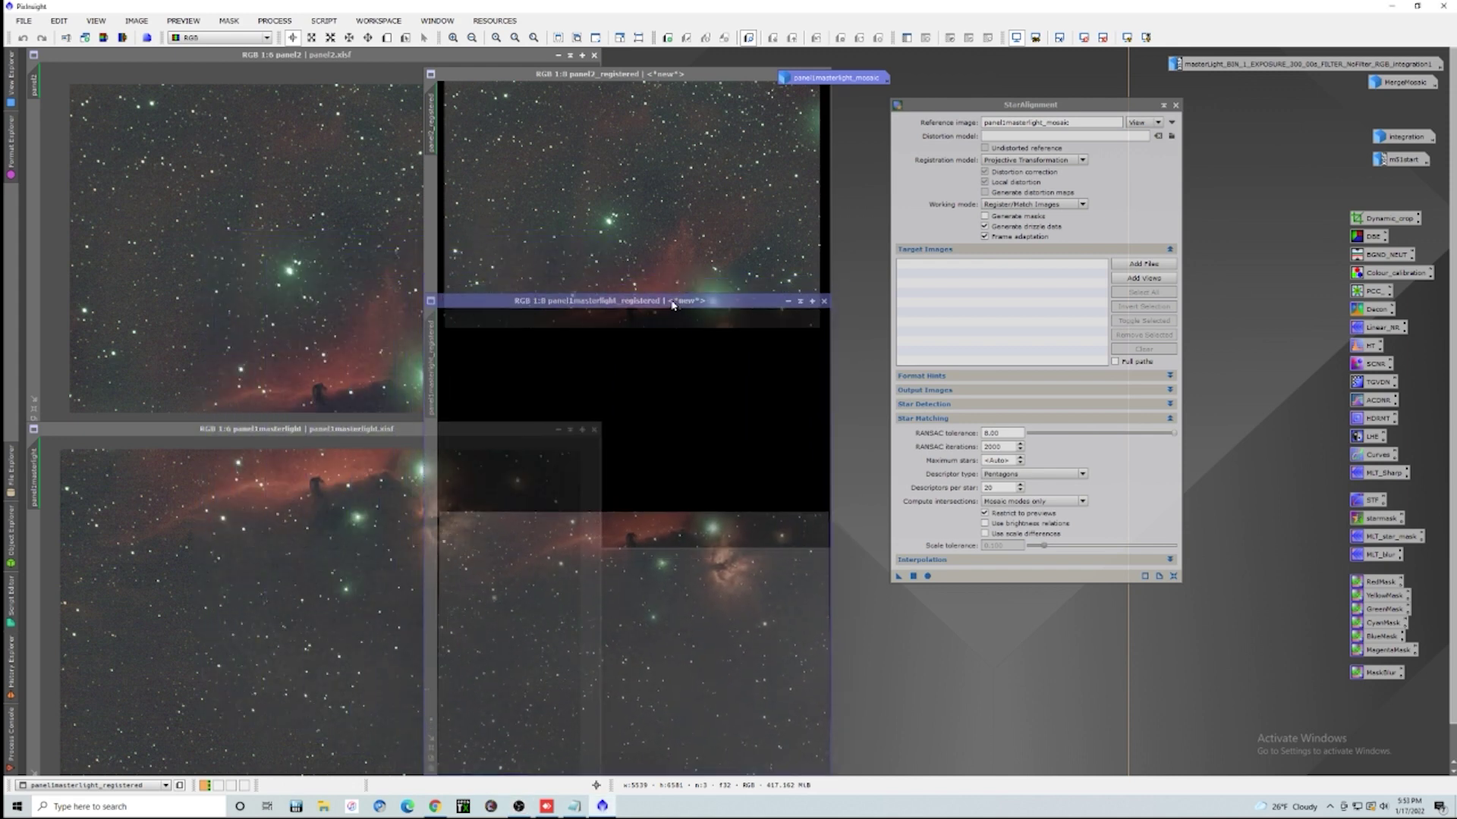
click(414, 430)
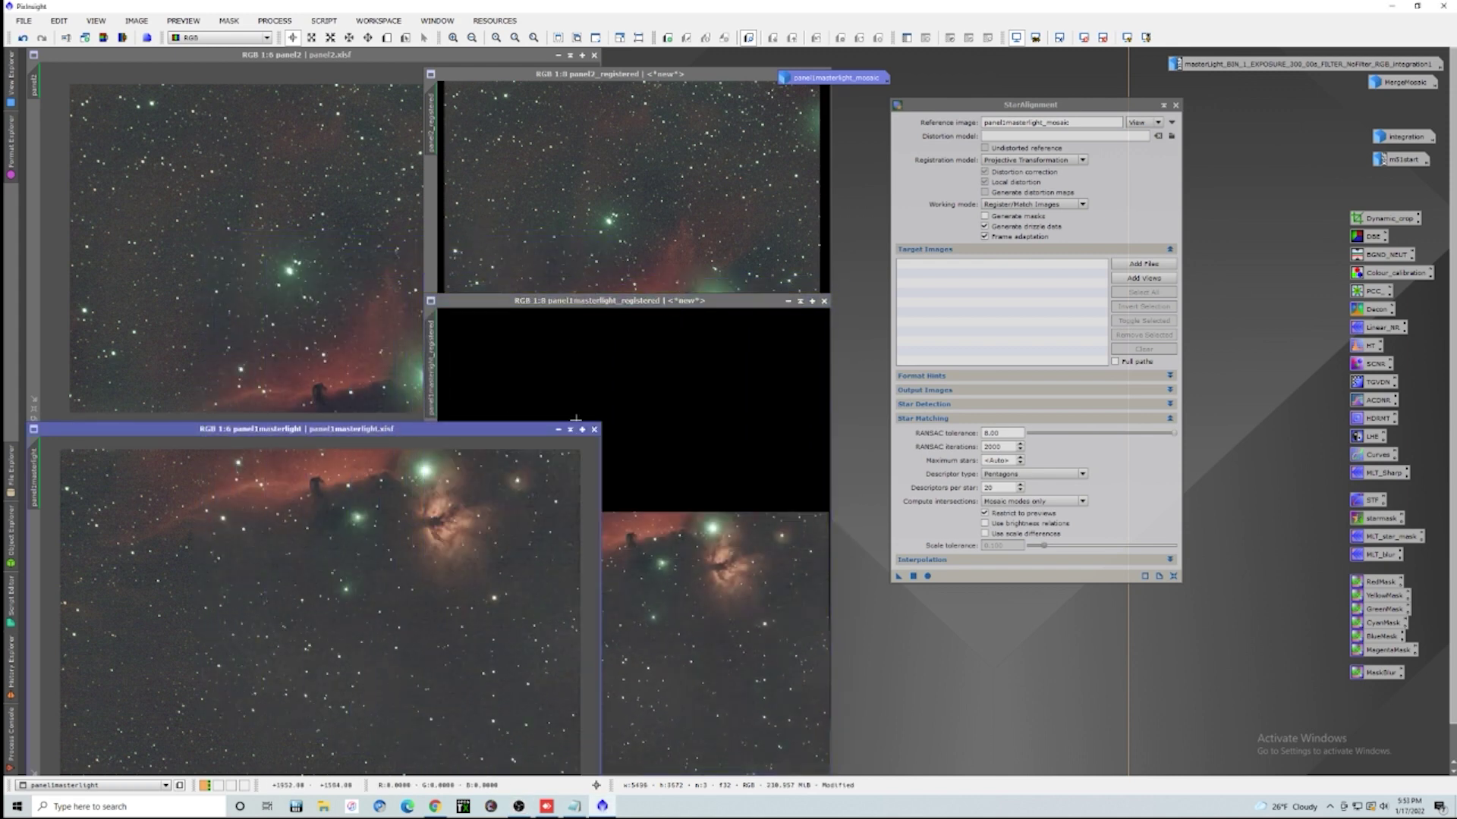
click(559, 430)
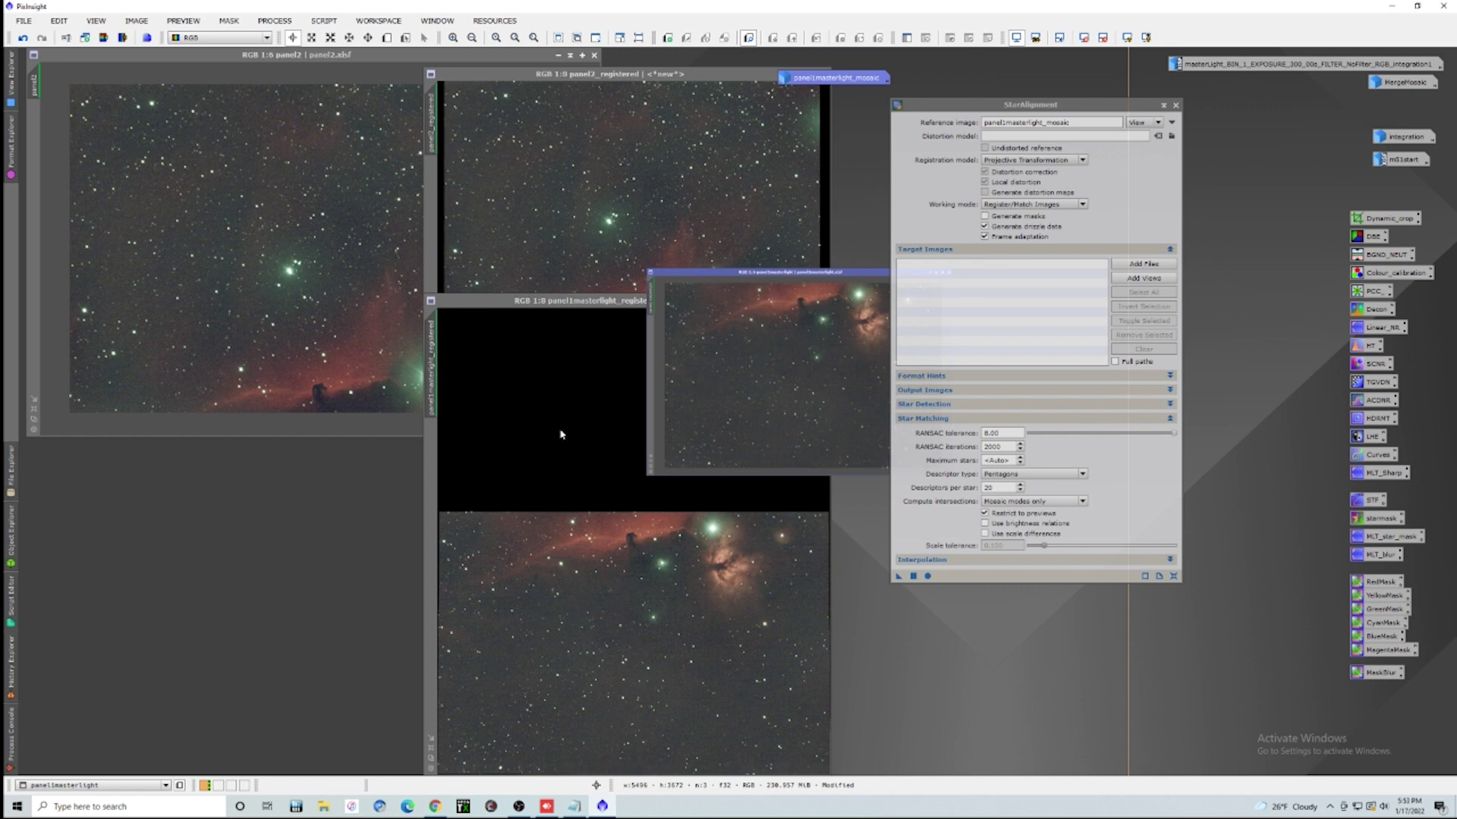
click(345, 57)
click(559, 55)
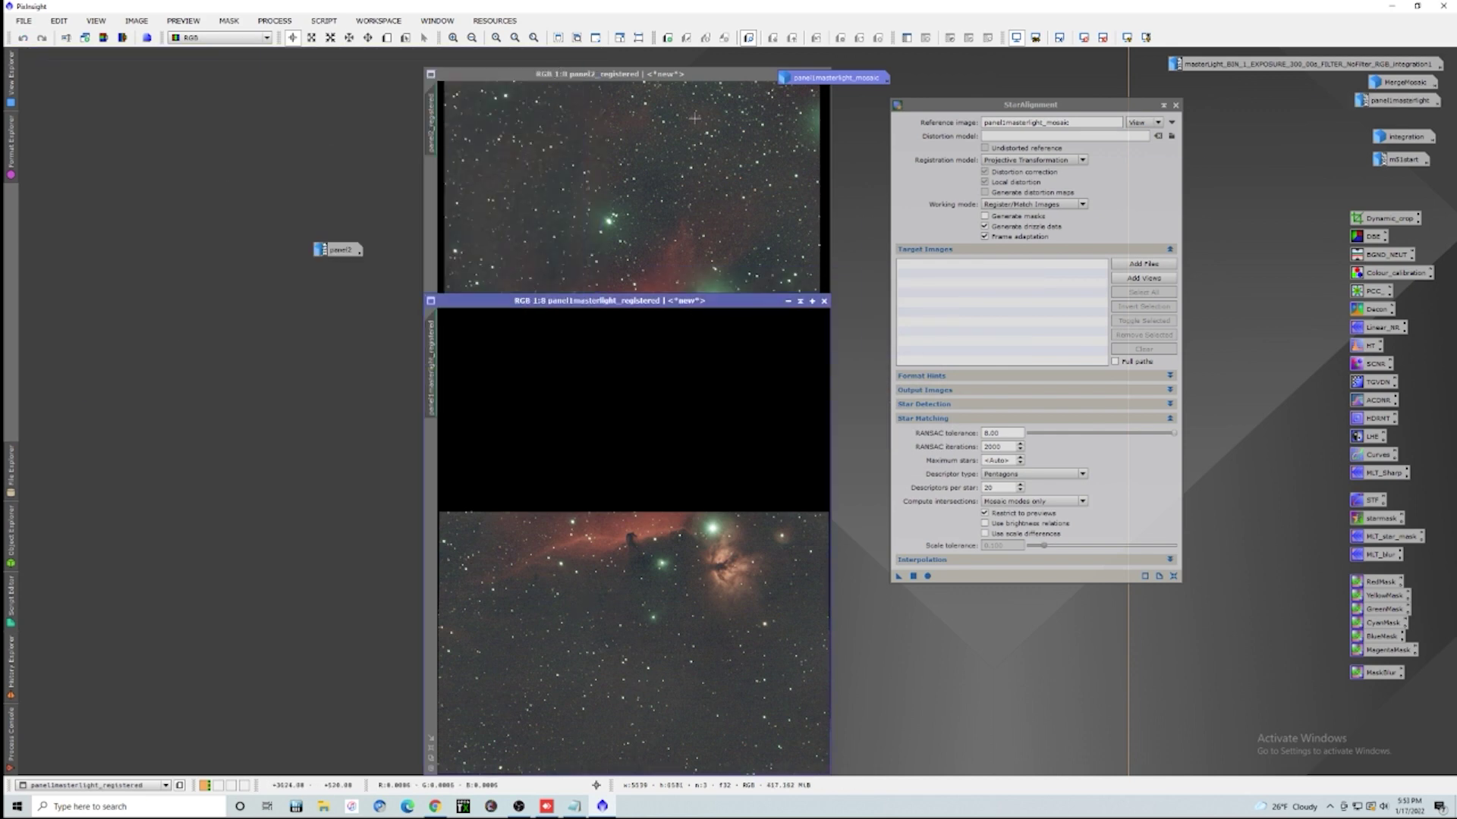
drag(320, 258, 1371, 126)
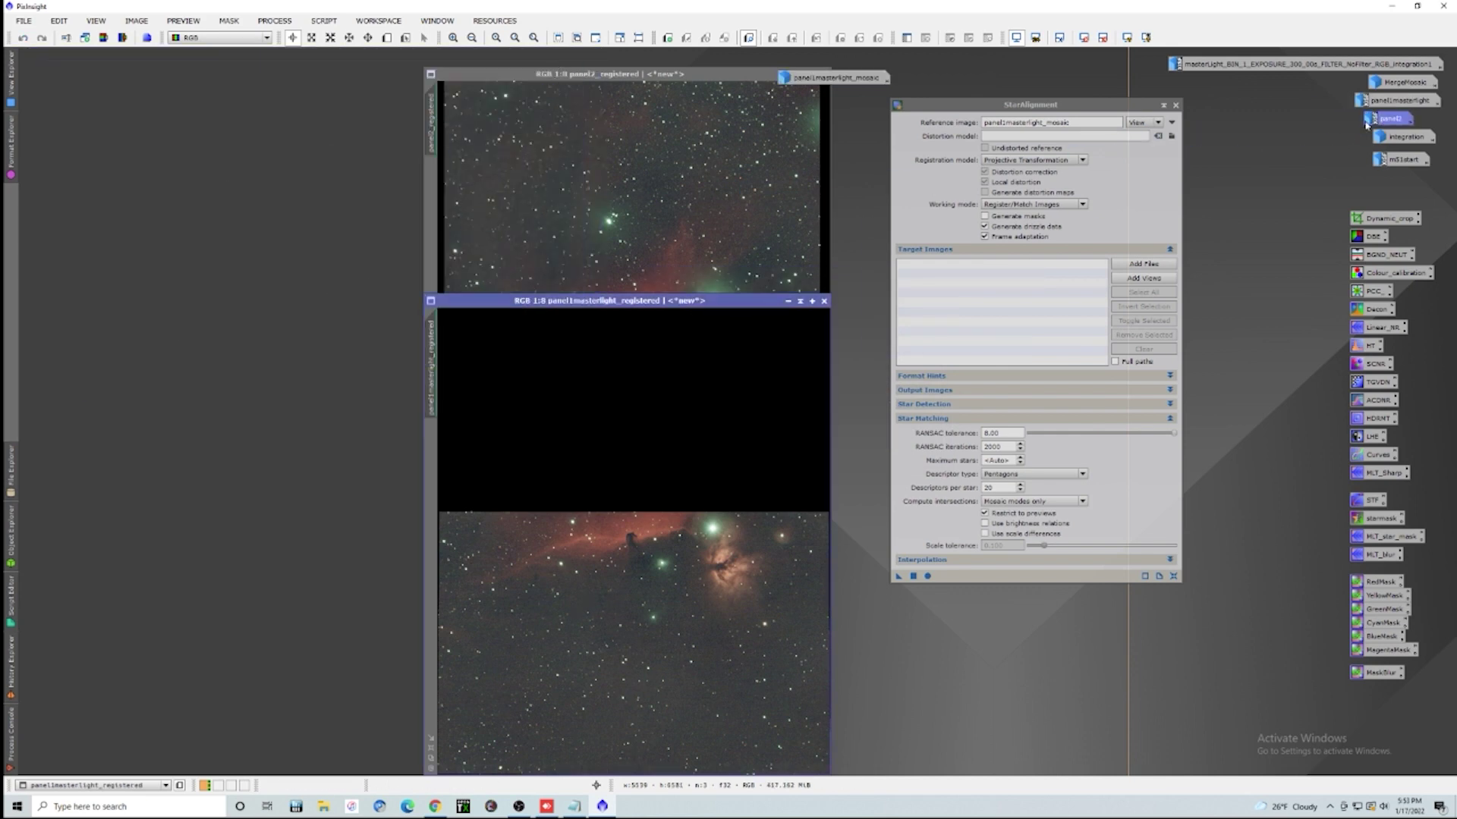
drag(630, 74, 257, 78)
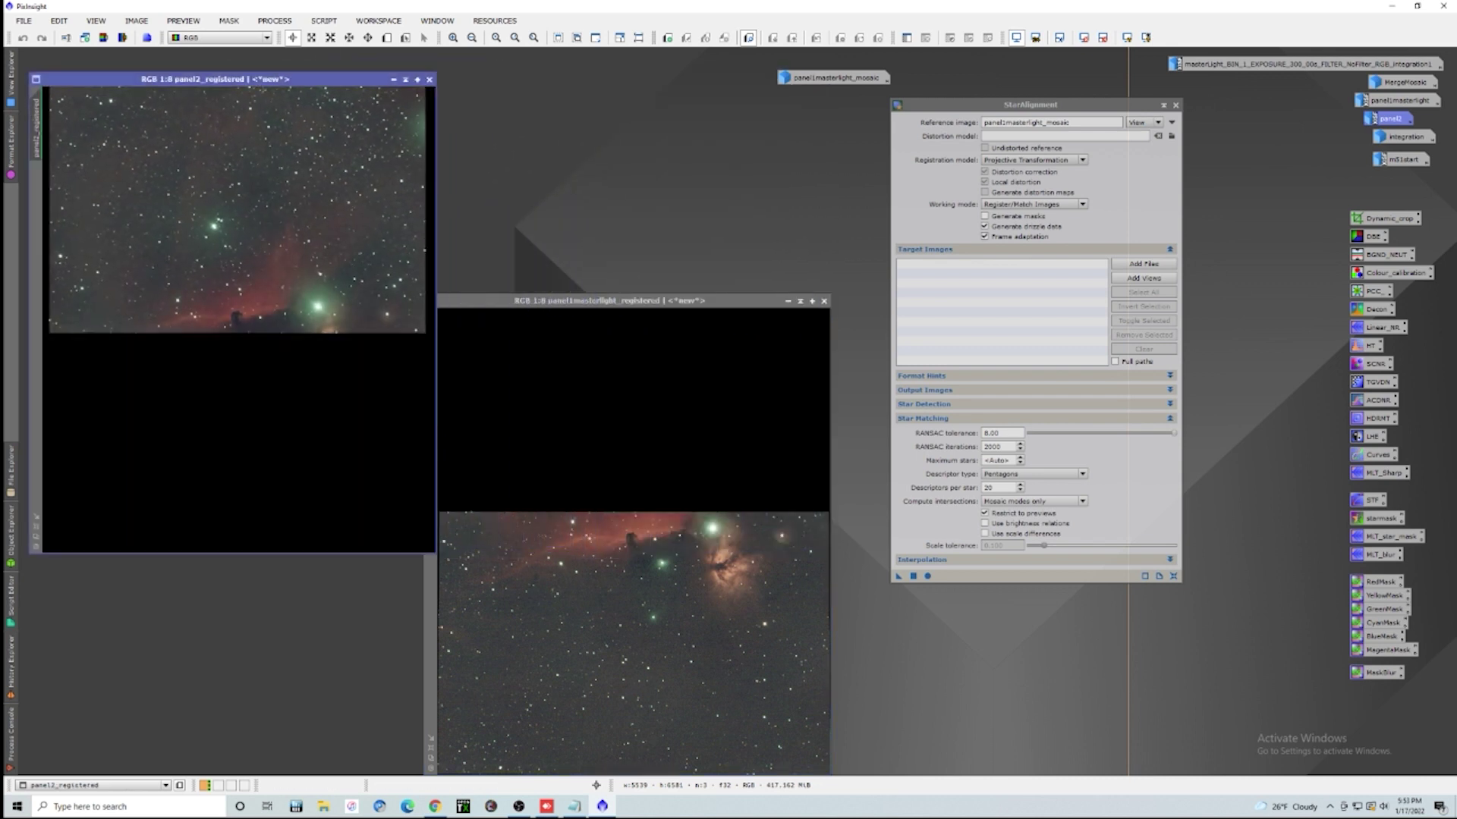
drag(560, 307, 583, 72)
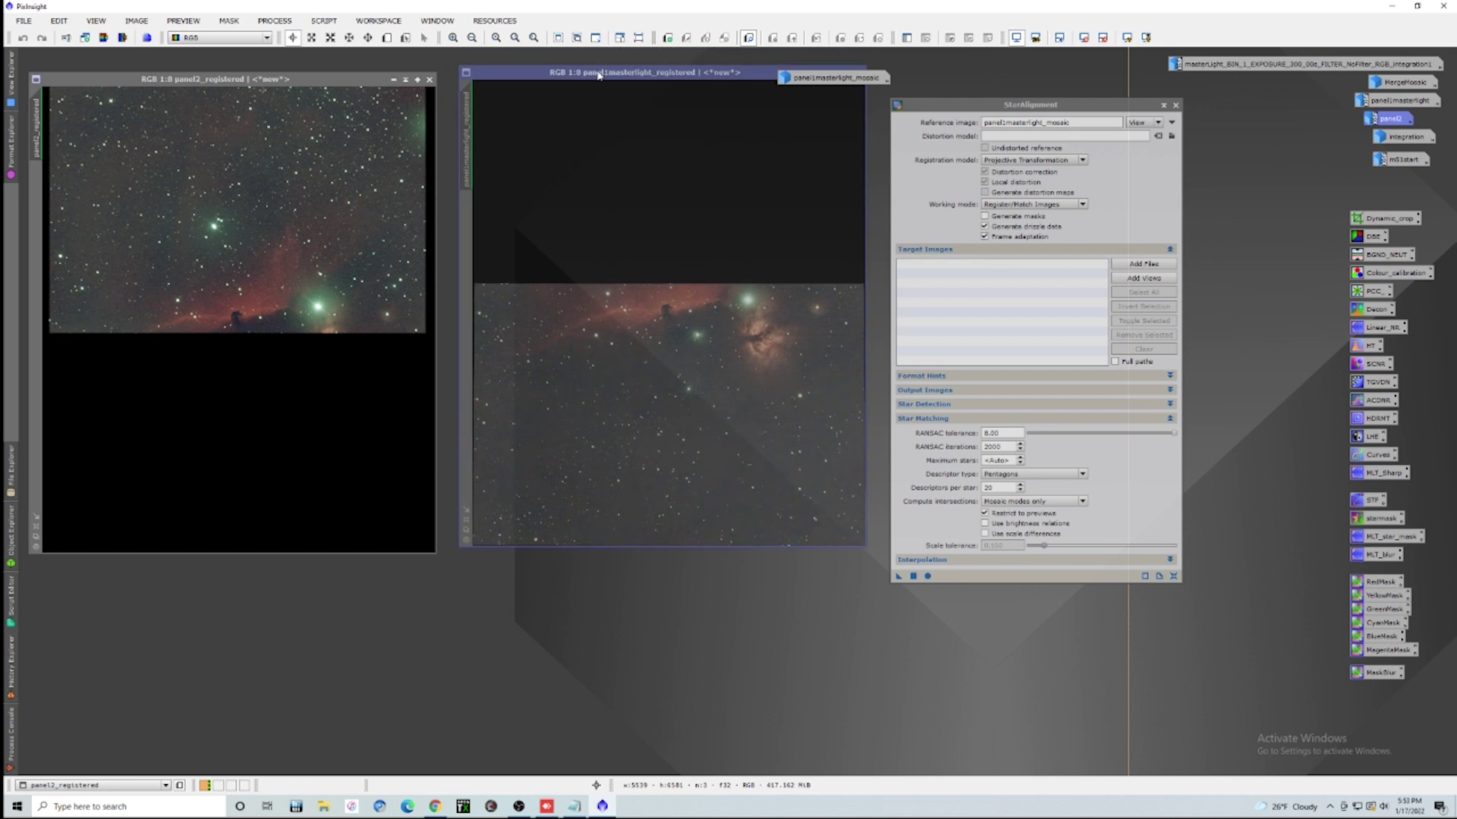
drag(835, 86, 1256, 121)
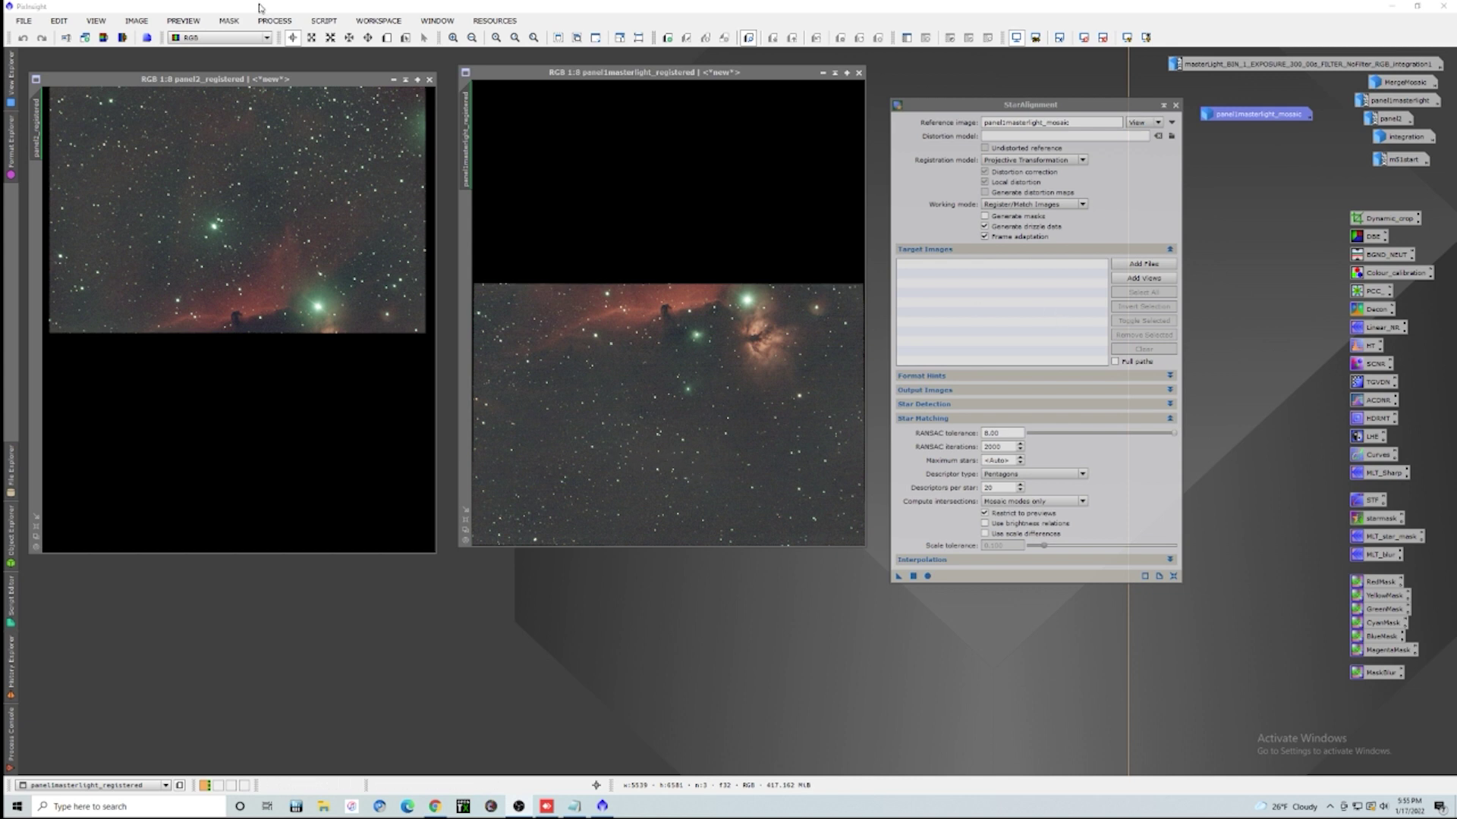
Run dnaLinearFit with reference panel1masterlight_registered, target panel2_registered, reject high 0.92.
click(323, 21)
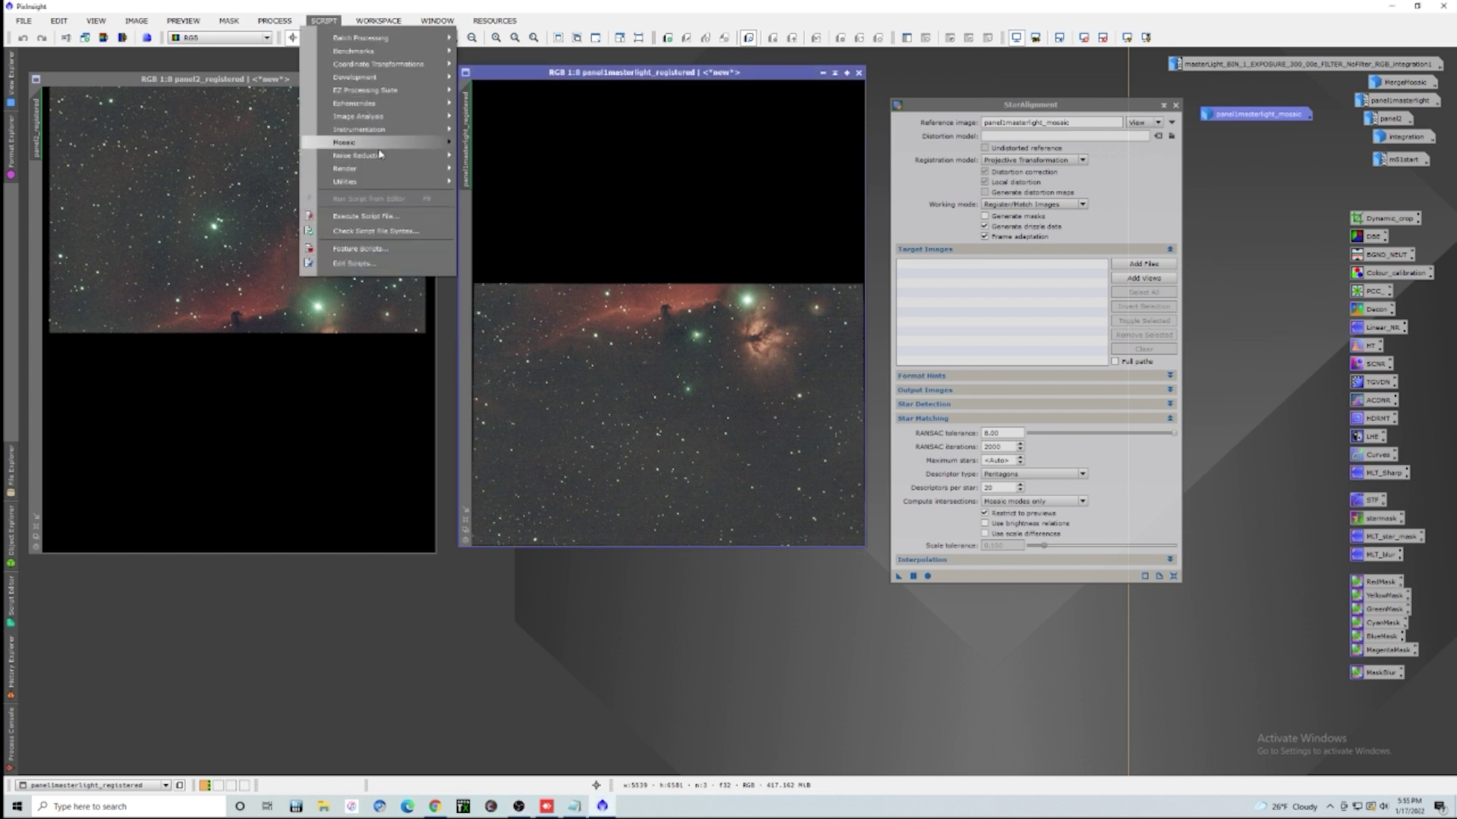
mouse_move(405, 182)
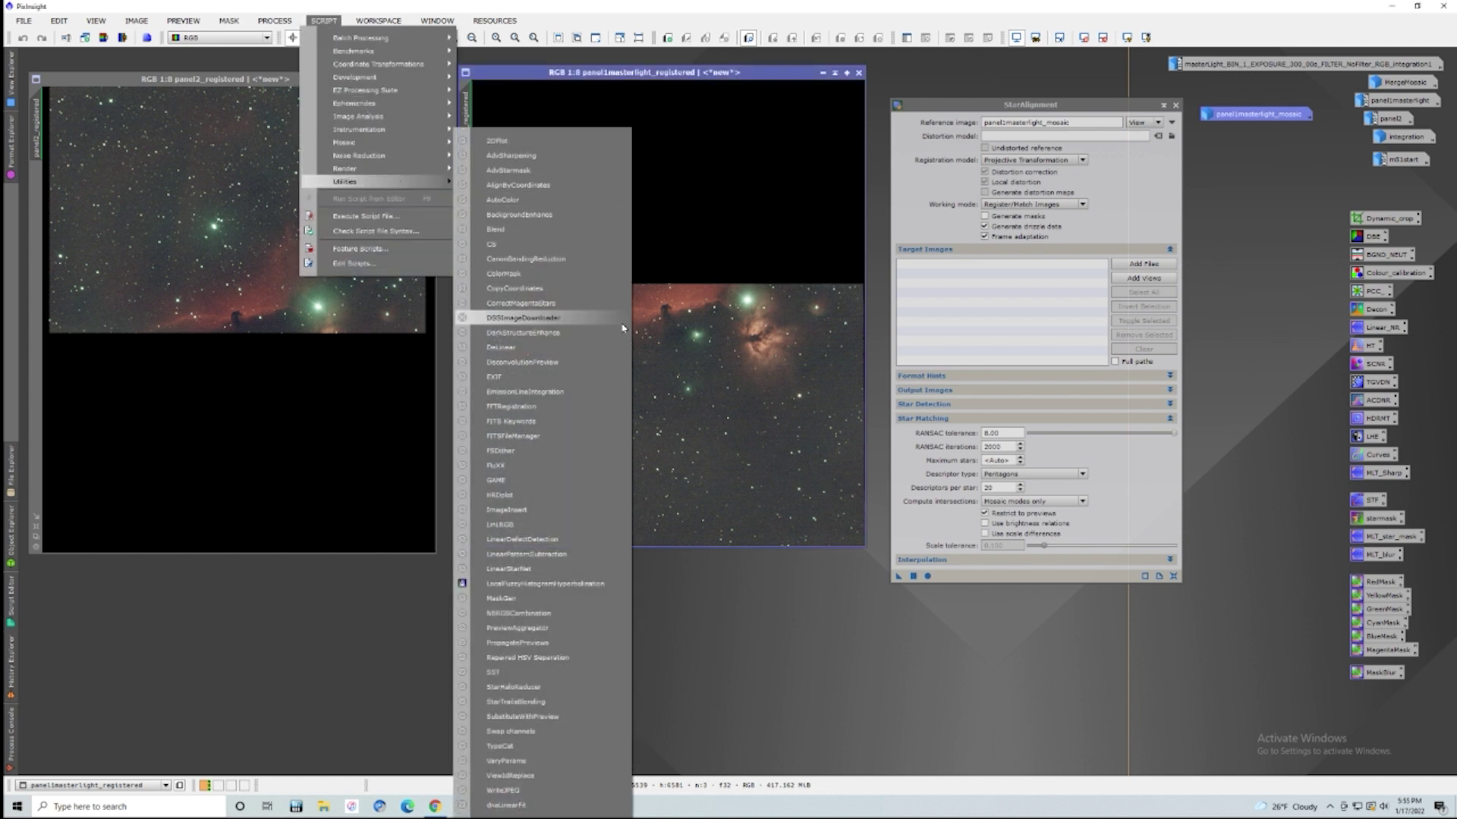
click(556, 806)
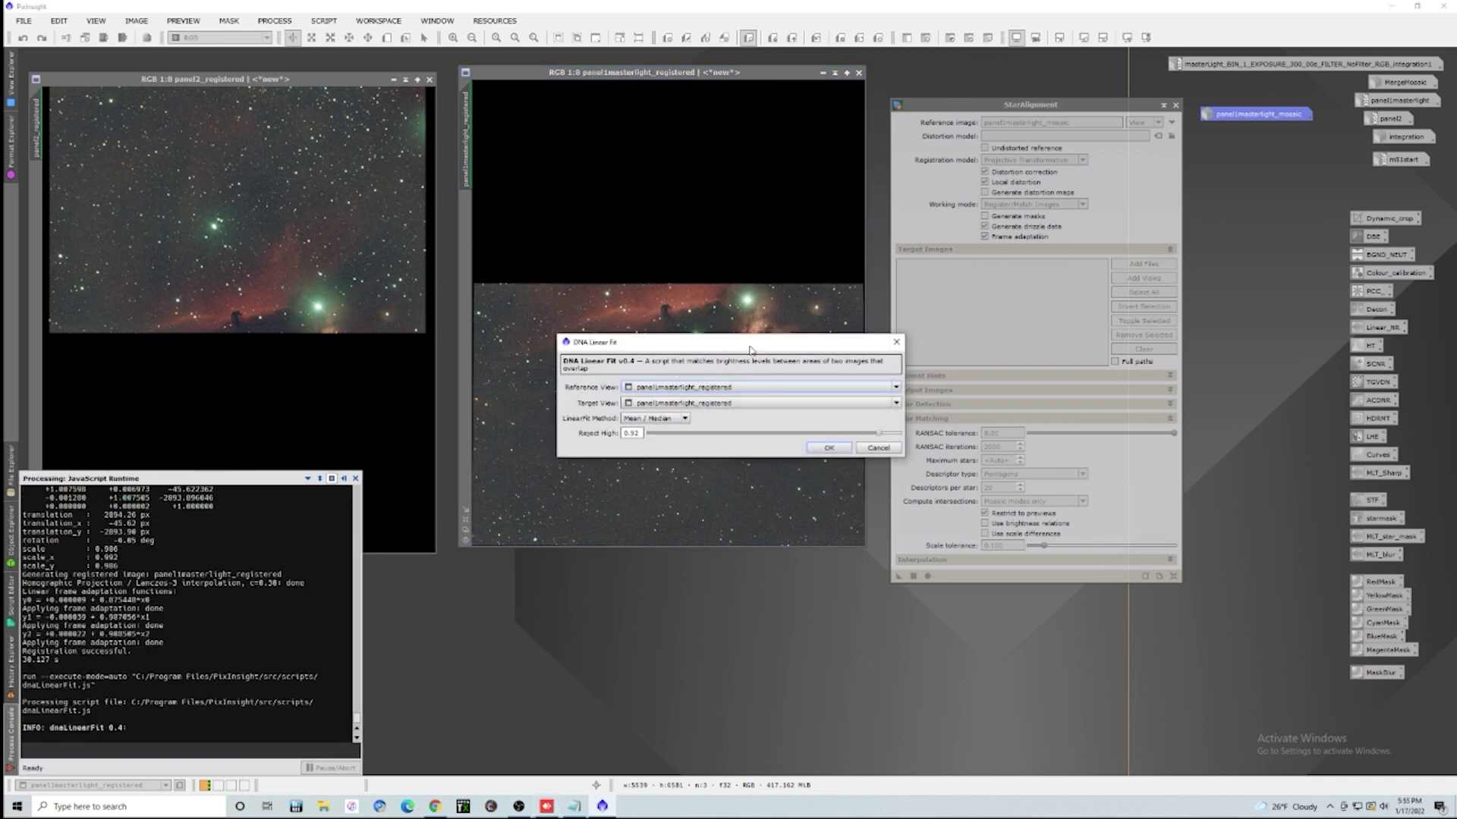
drag(748, 342, 899, 294)
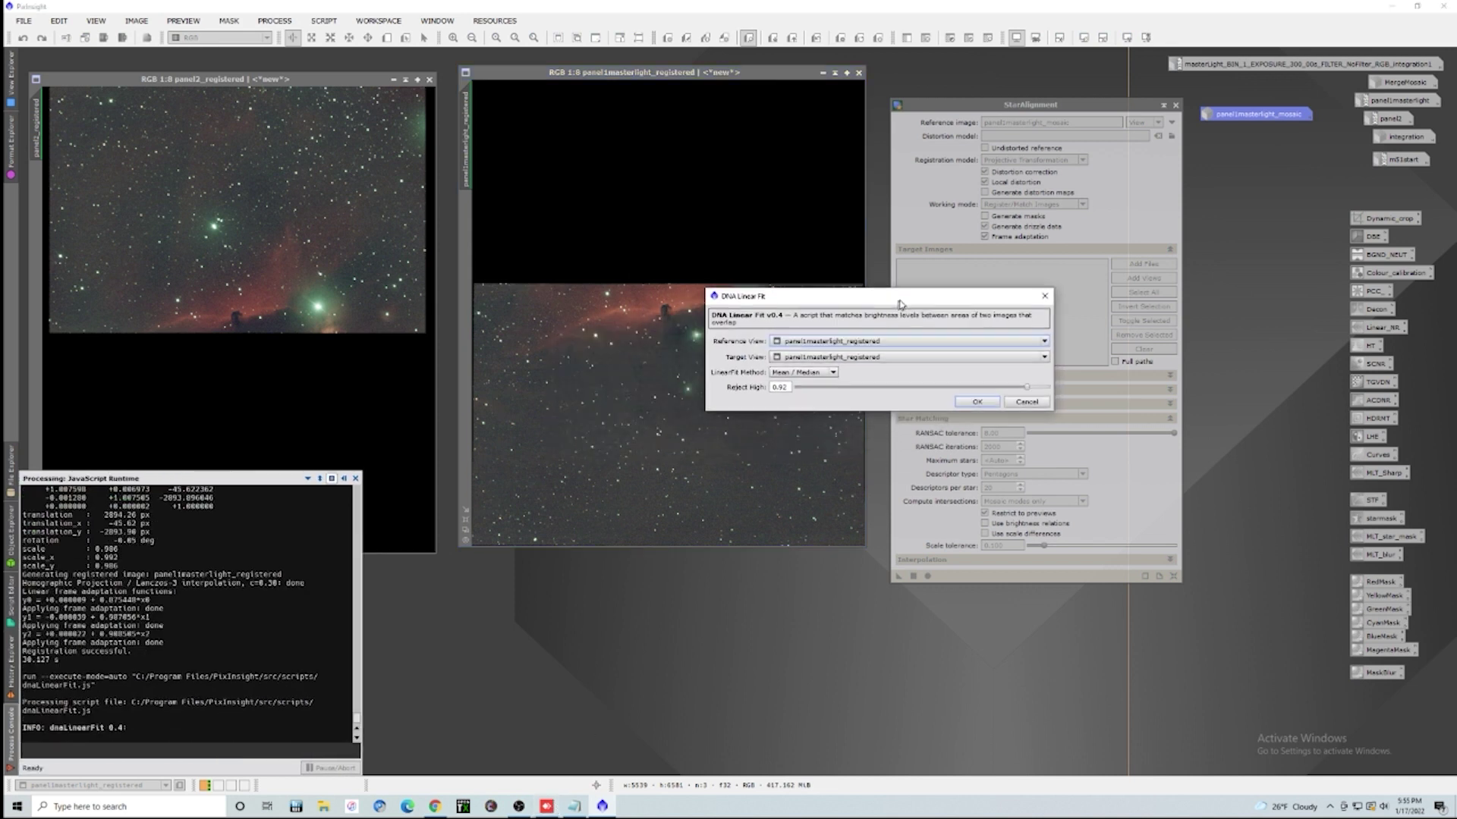
click(1046, 340)
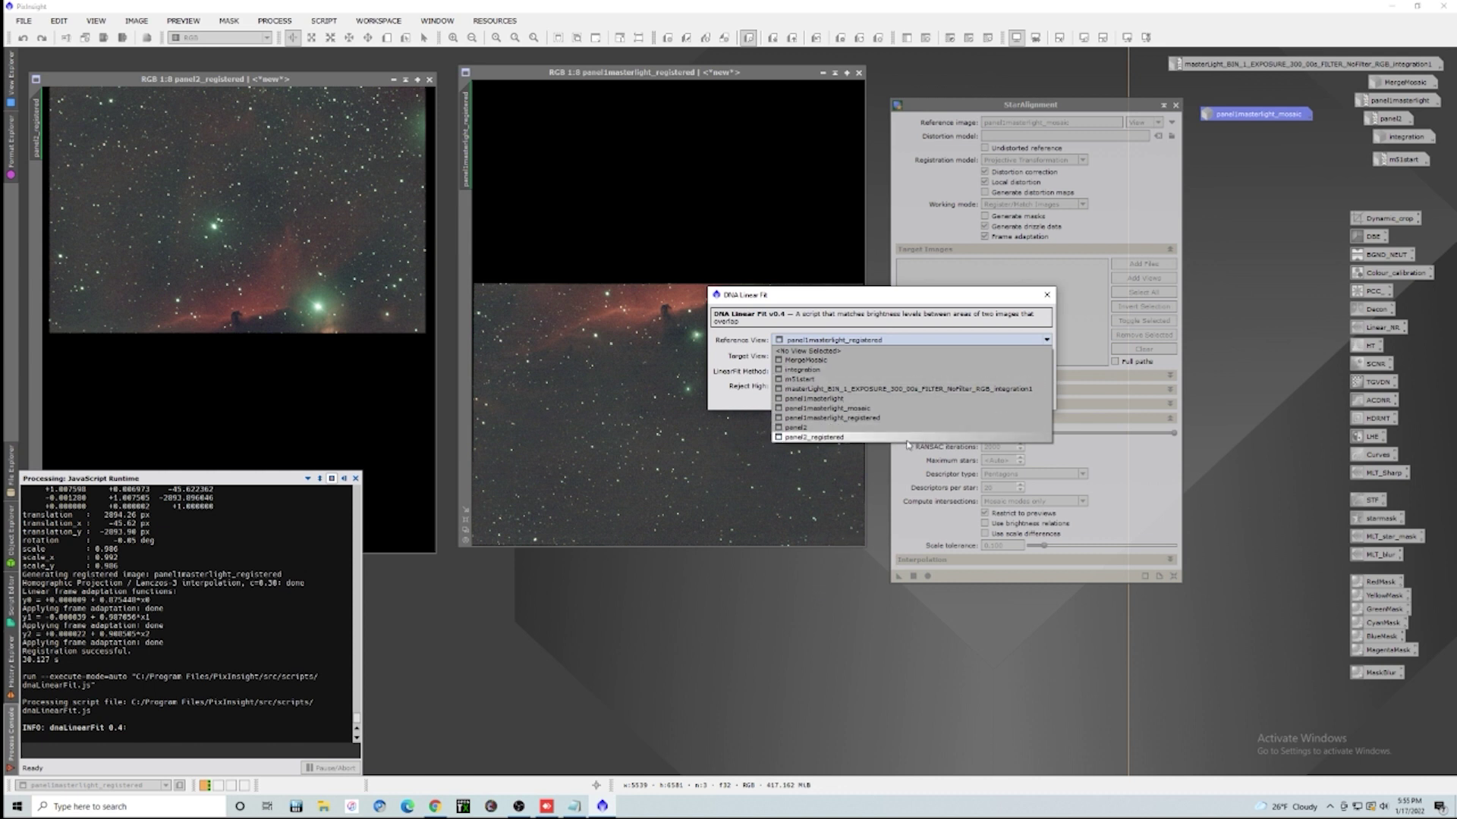
click(840, 616)
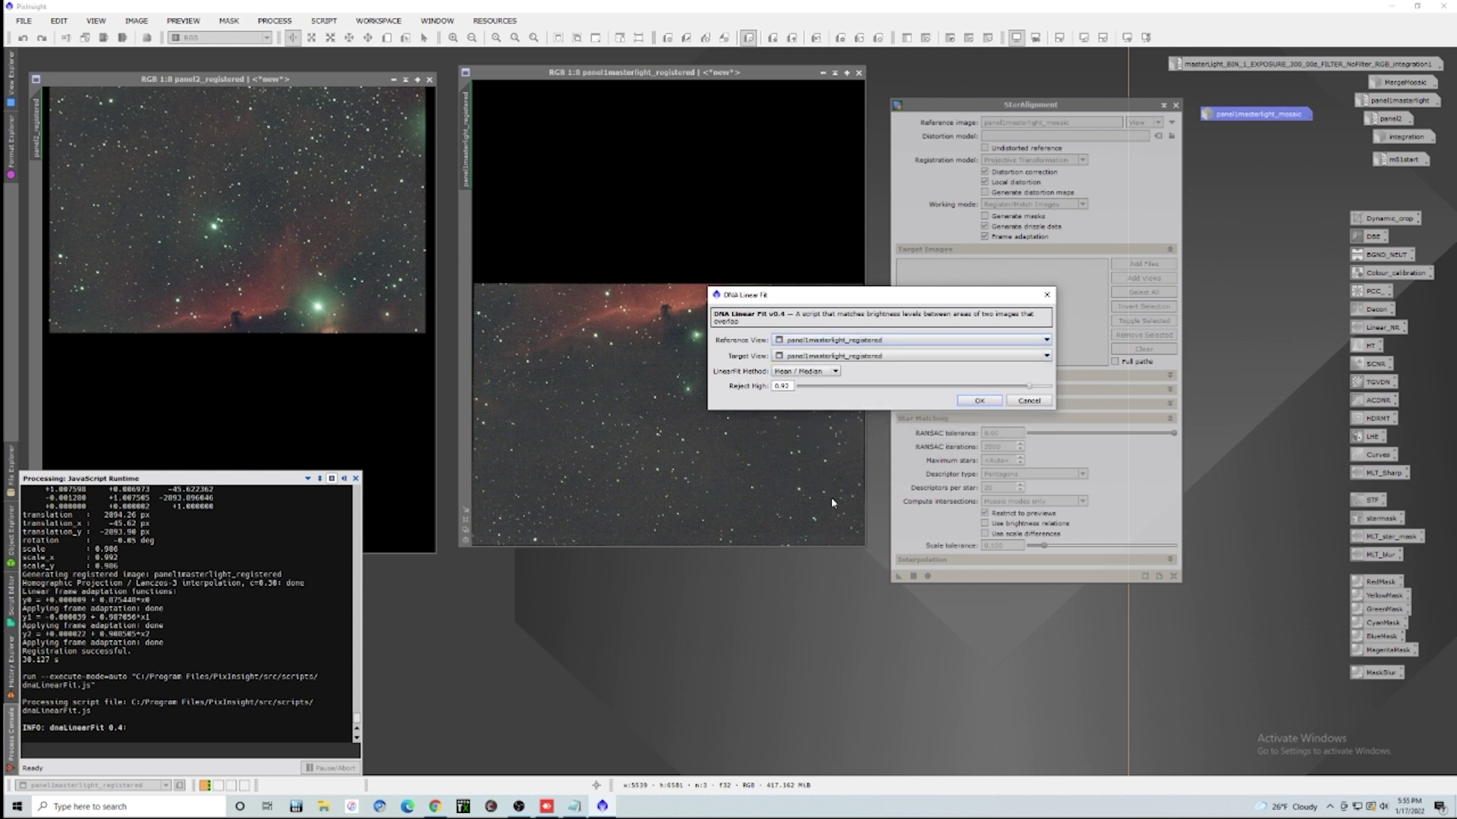
click(987, 353)
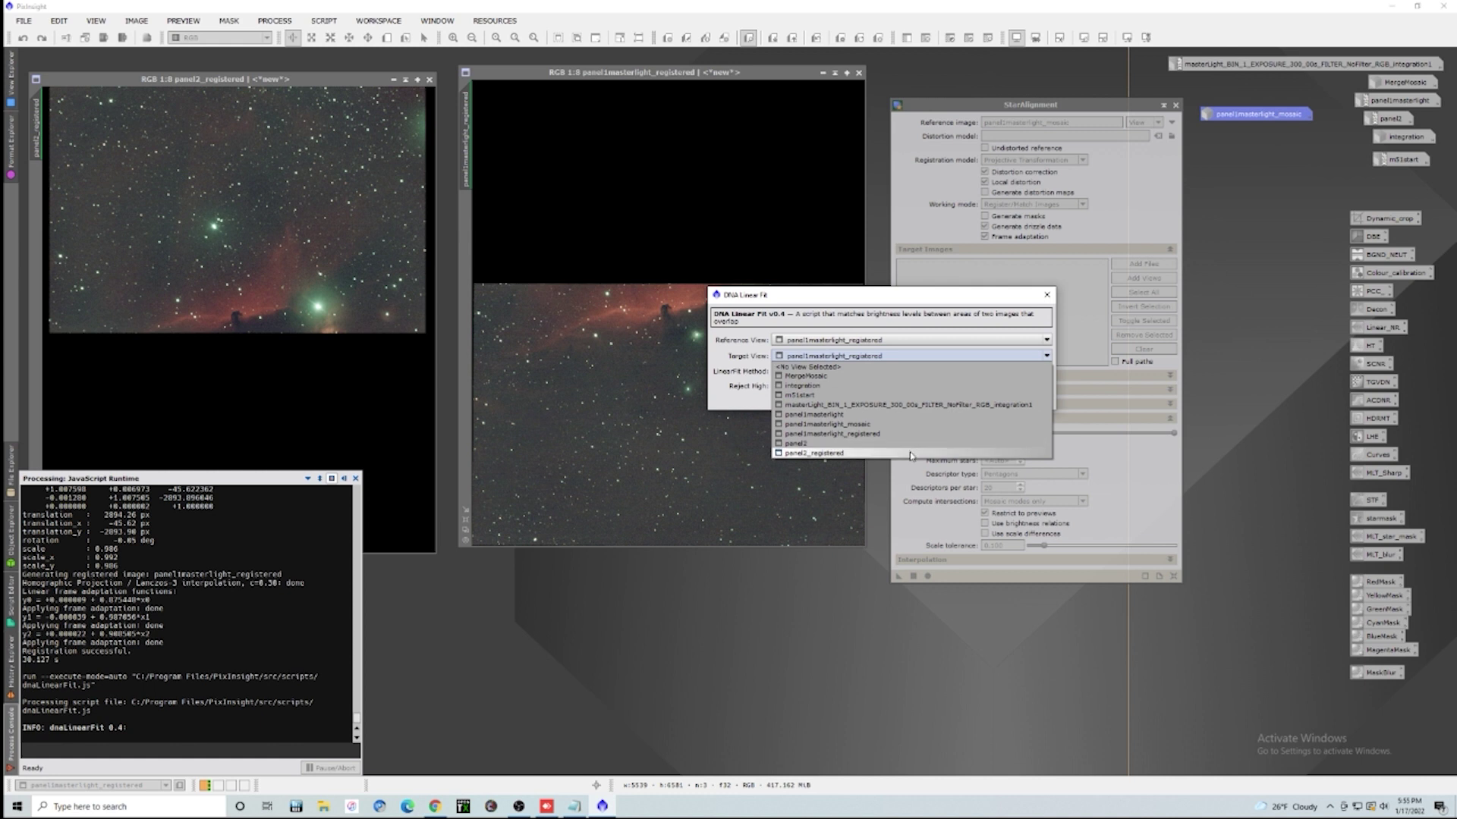
click(941, 453)
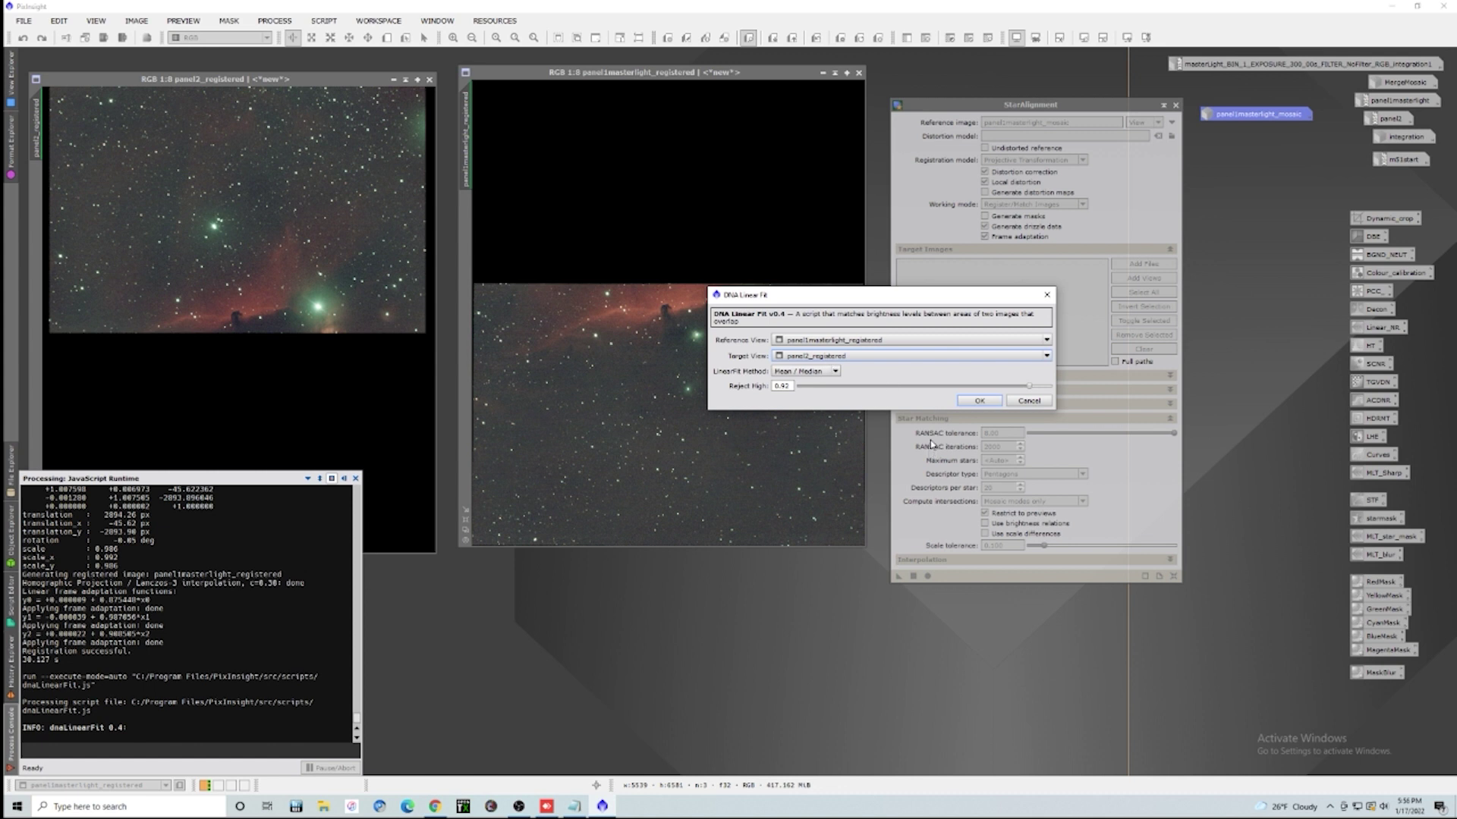
click(979, 400)
click(979, 402)
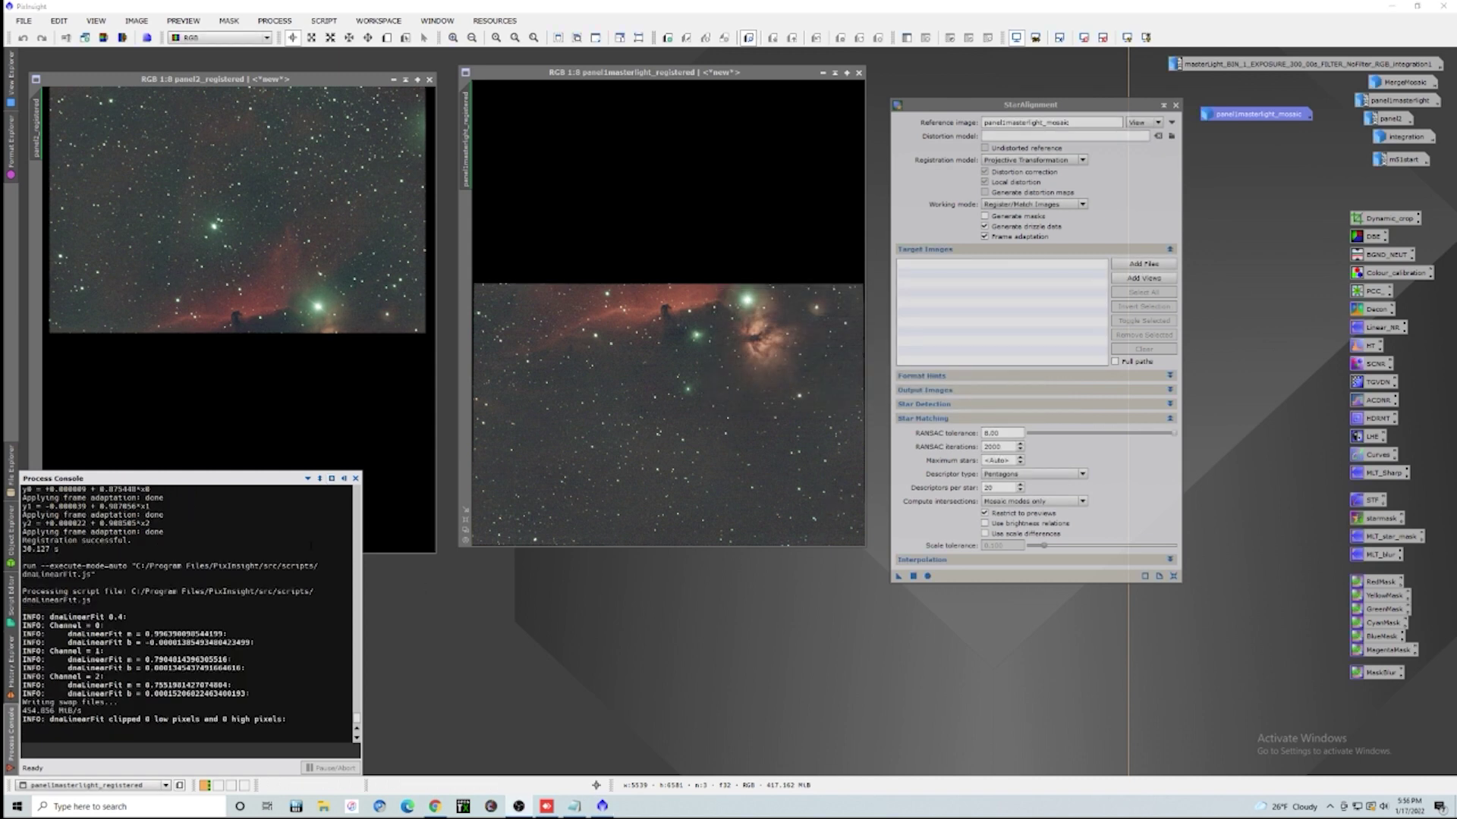
Save panel2_registered as panel2new.xisf, accepting the XISF options.
click(25, 21)
click(55, 133)
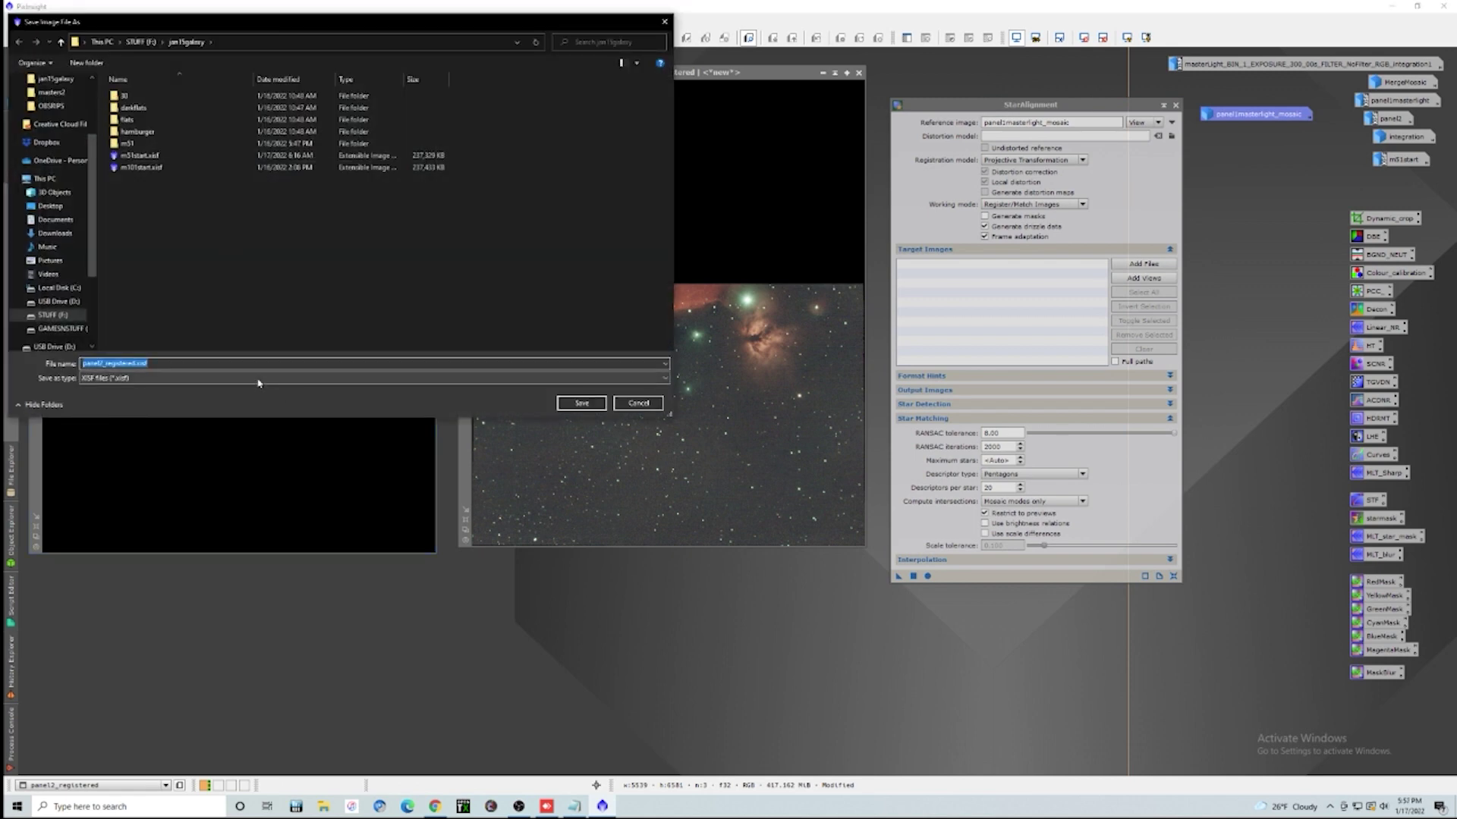
key(BackSpace)
click(655, 401)
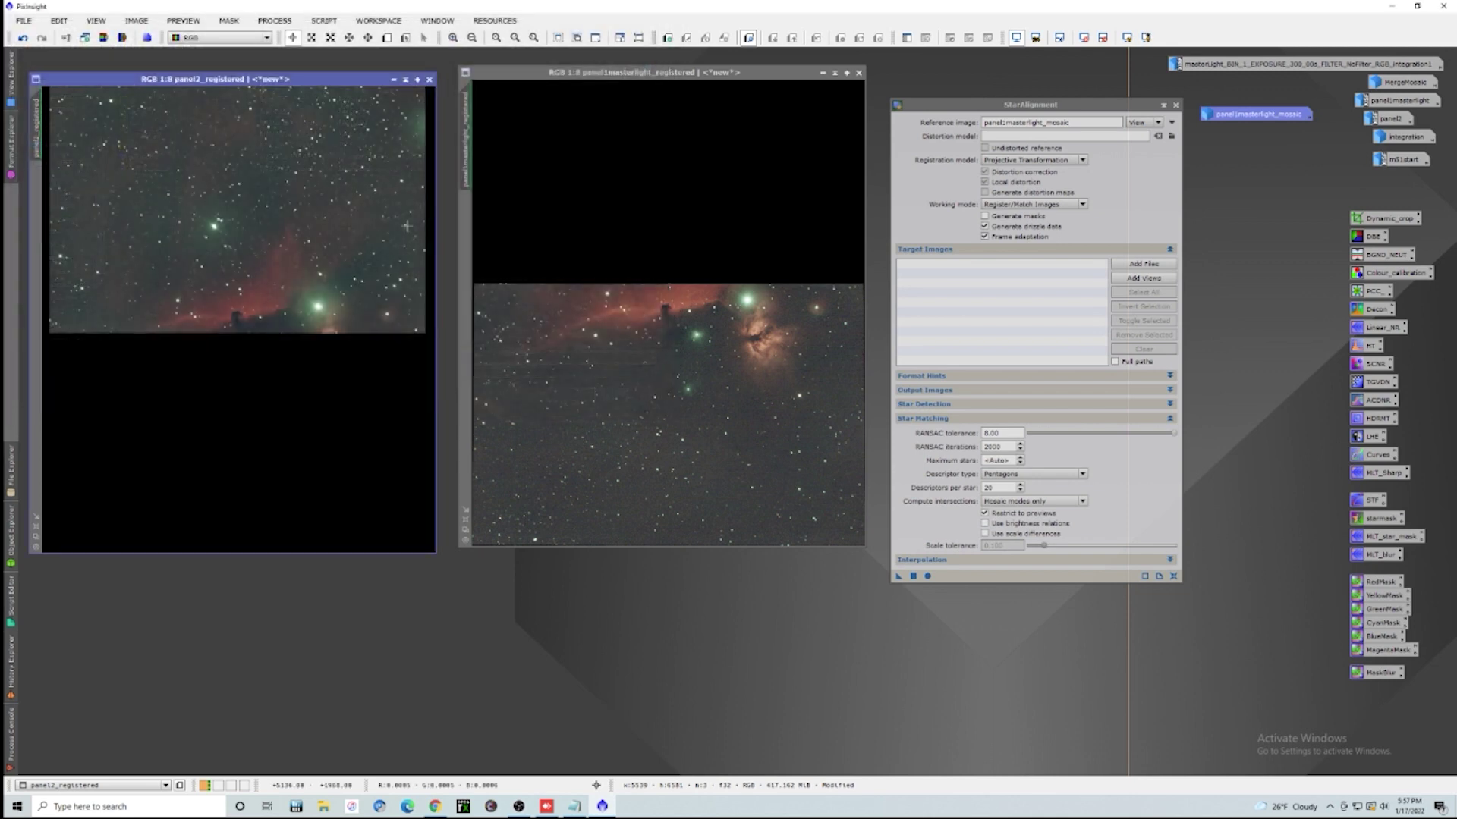
click(23, 20)
click(46, 134)
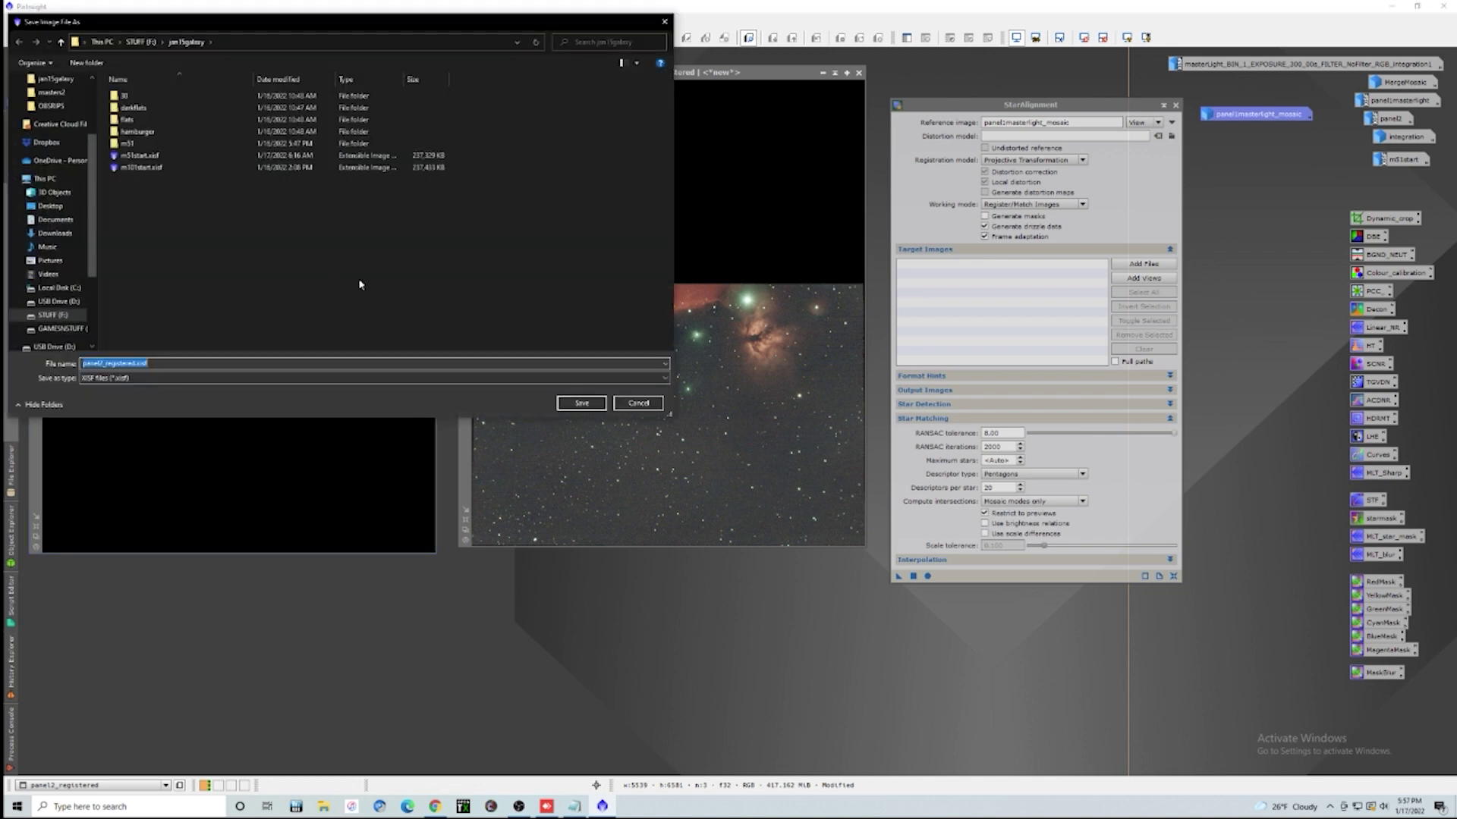
key(BackSpace)
text(panel2new)
click(581, 403)
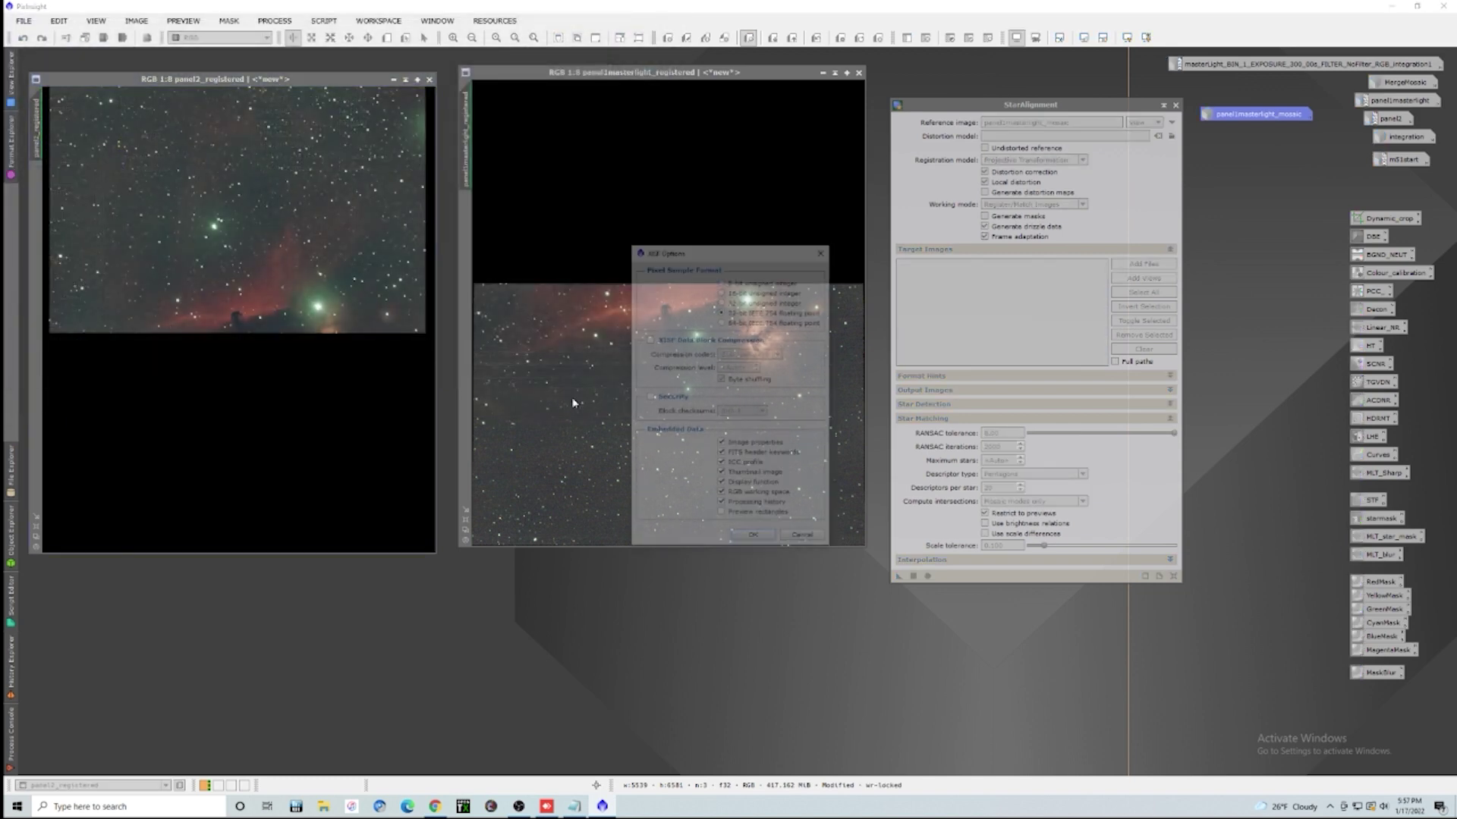
click(754, 540)
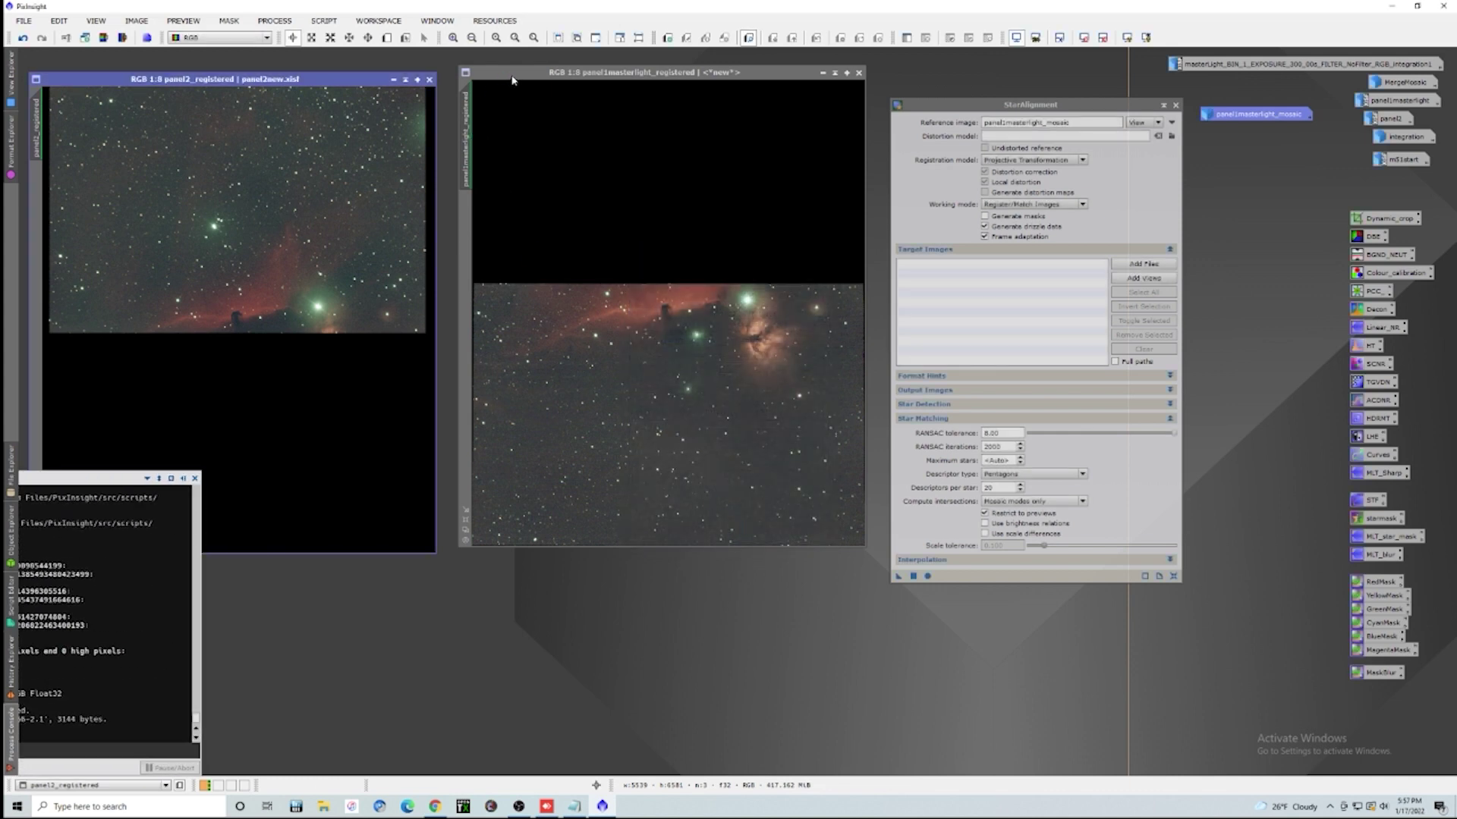
Save panel1masterlight_registered as panel1new.xisf, accepting the XISF options.
click(505, 79)
click(24, 23)
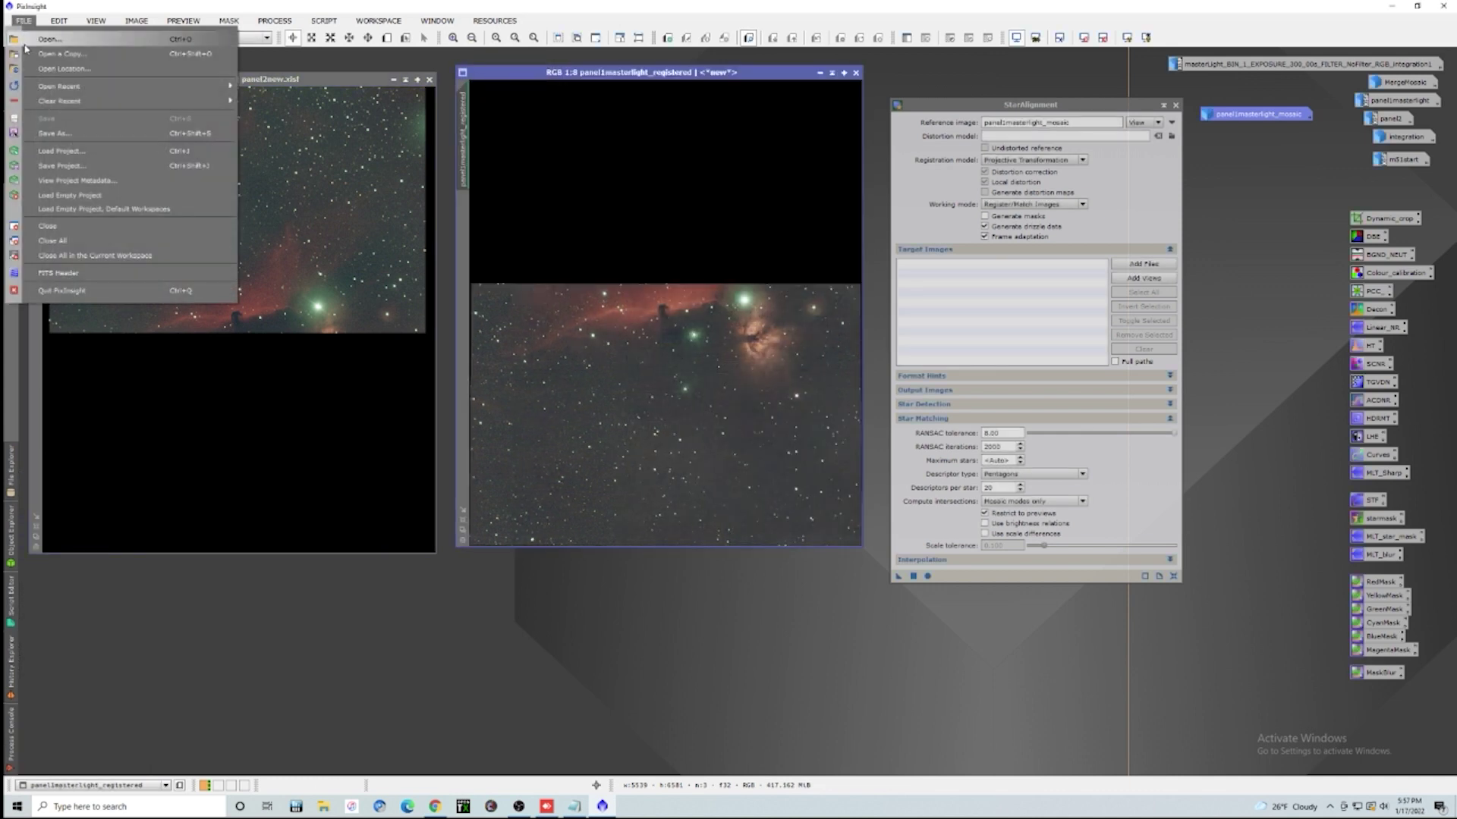
click(158, 139)
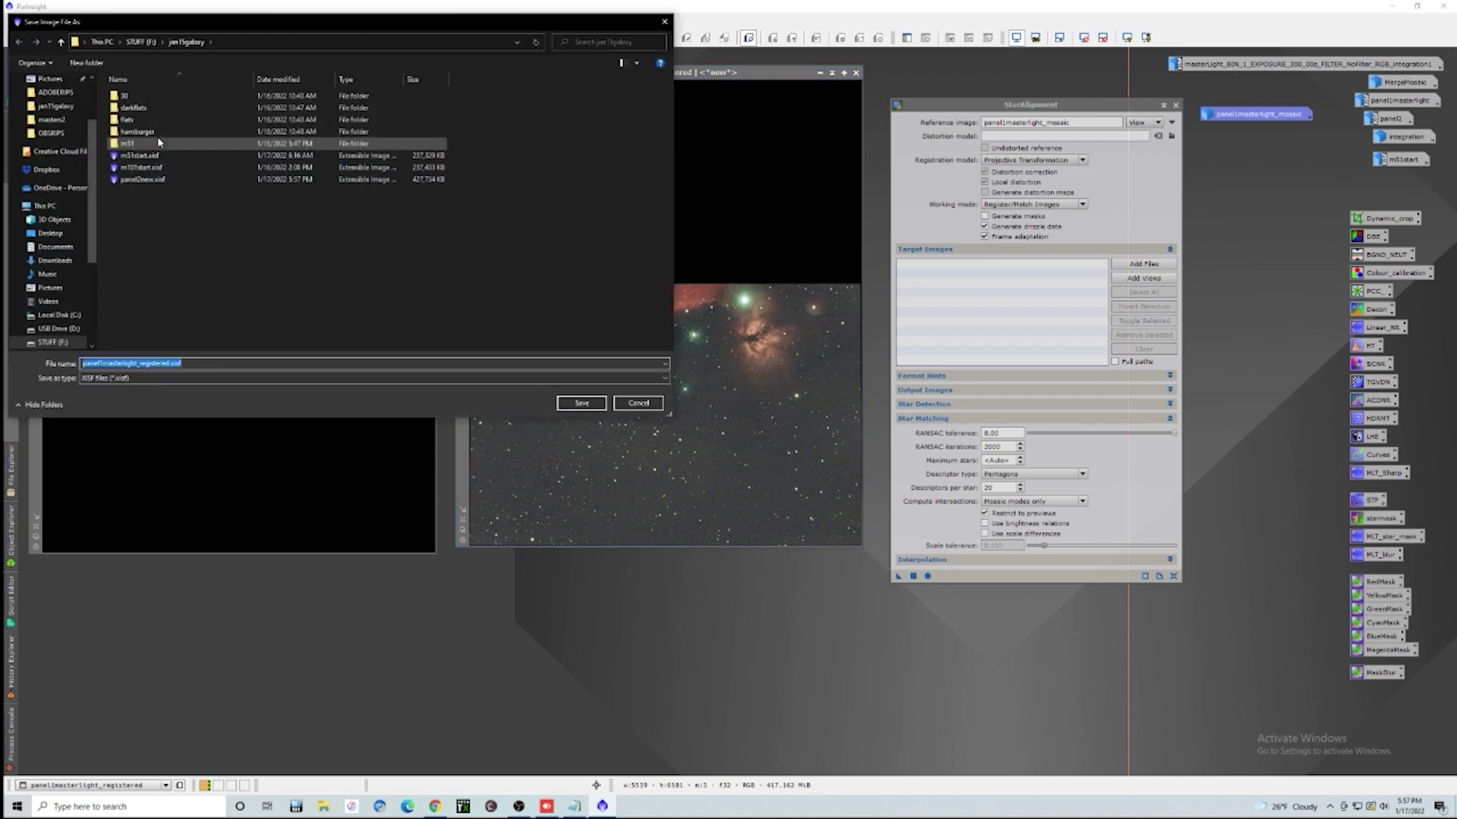
text(panel)
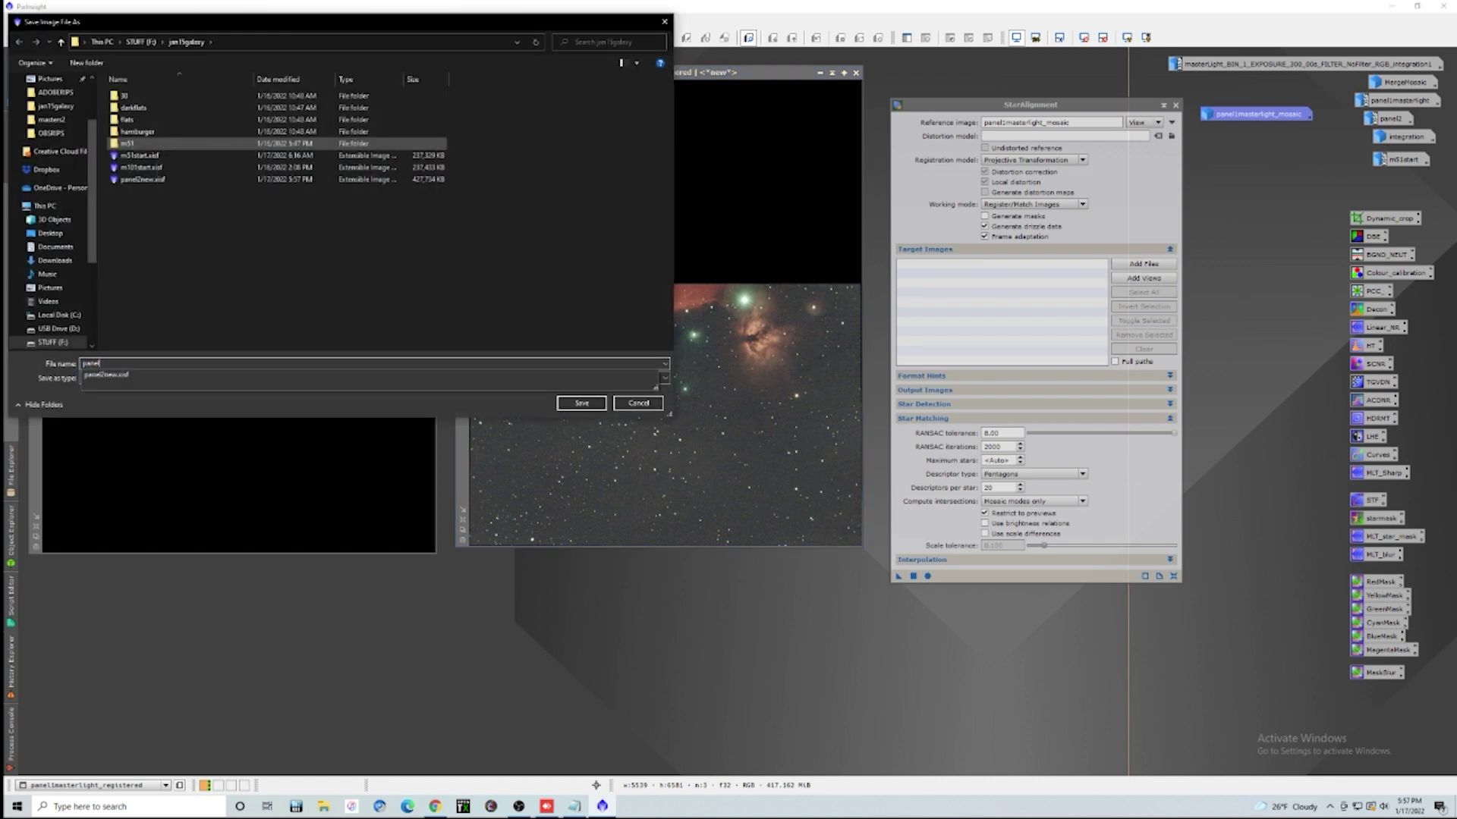
text(1new)
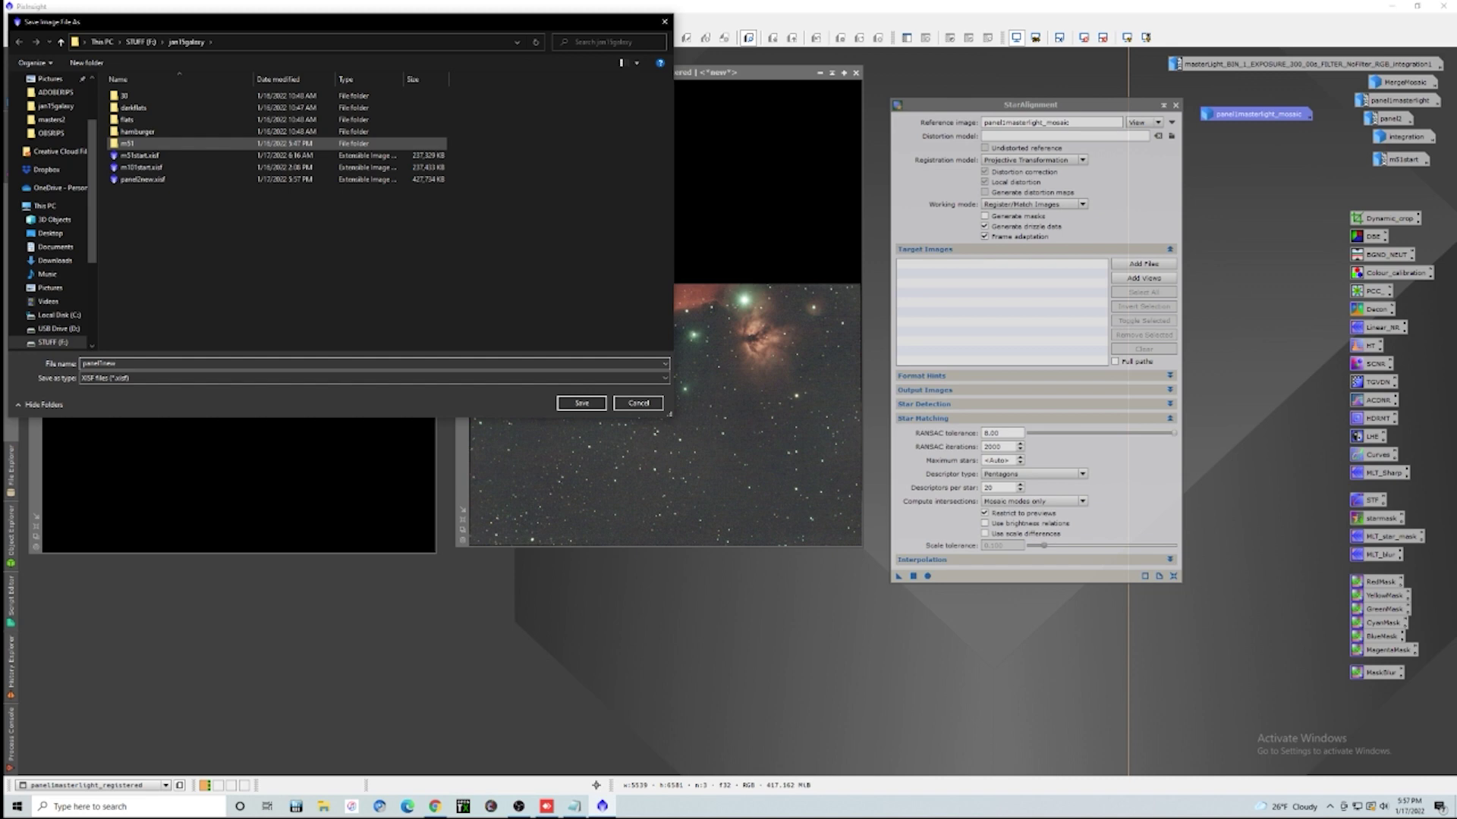
click(598, 406)
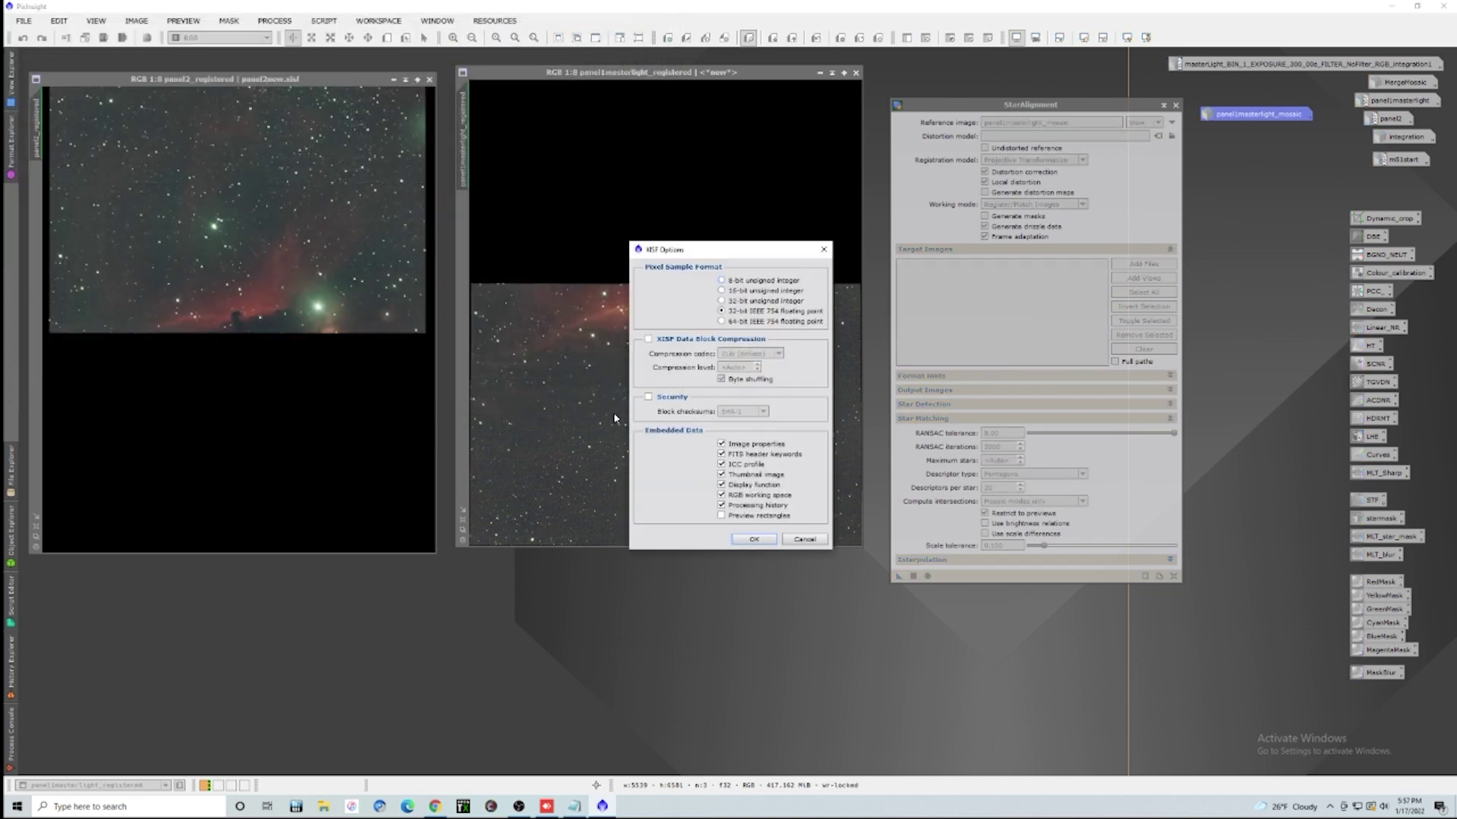
click(754, 535)
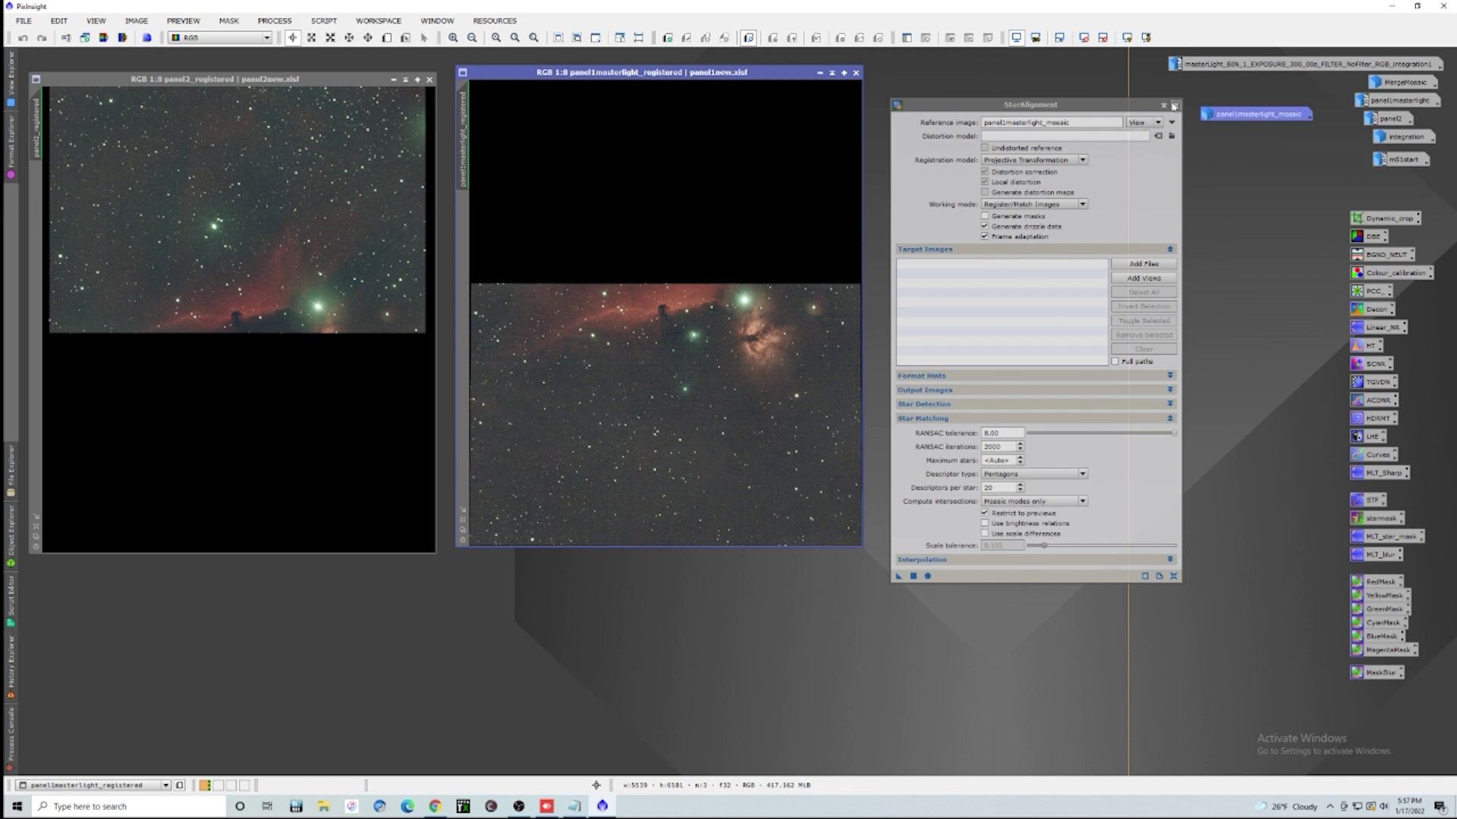
Close StarAlignment and open GradientMergeMosaic from All Processes.
click(1175, 105)
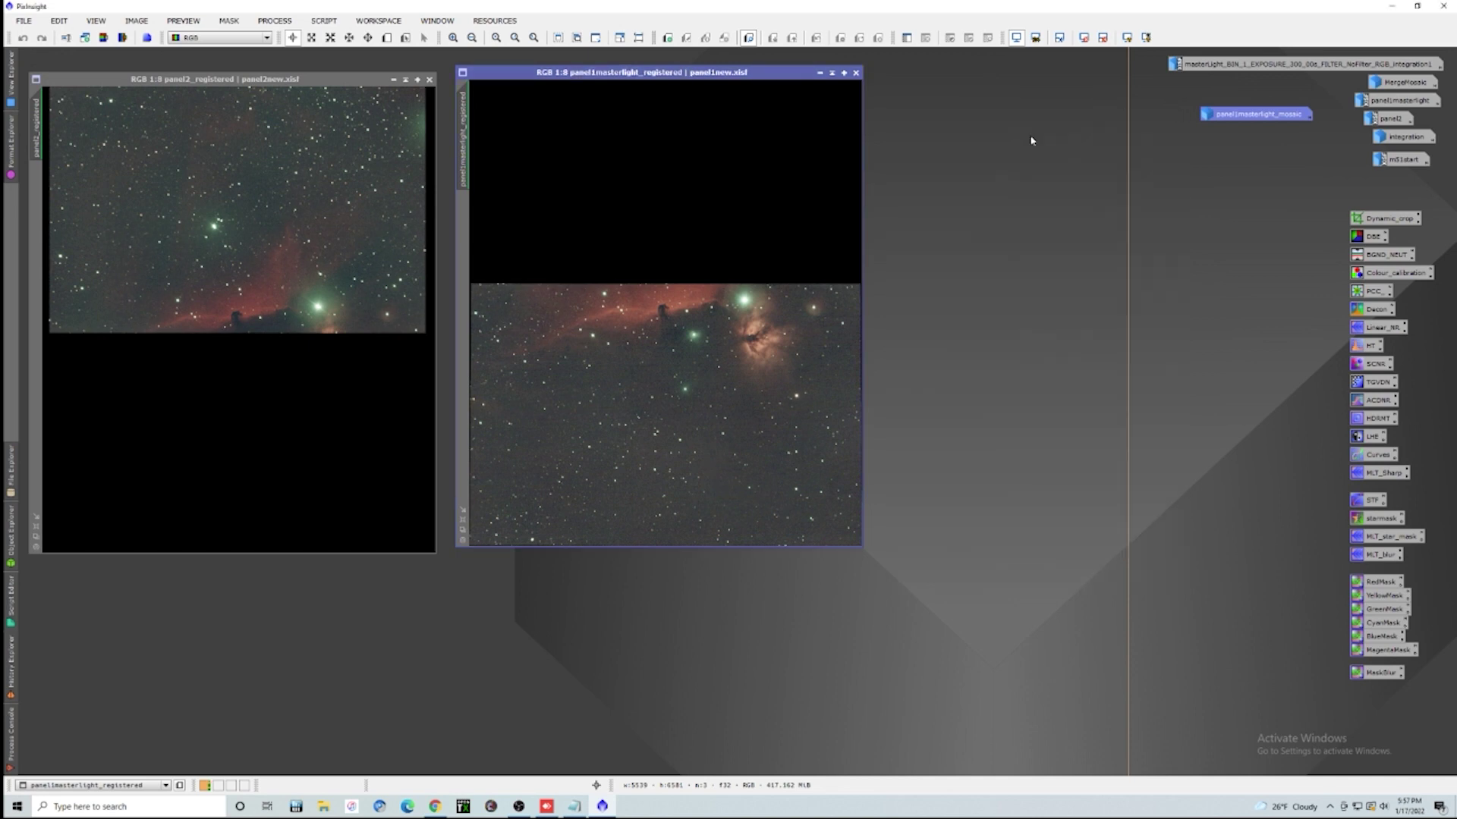
click(274, 20)
mouse_move(295, 42)
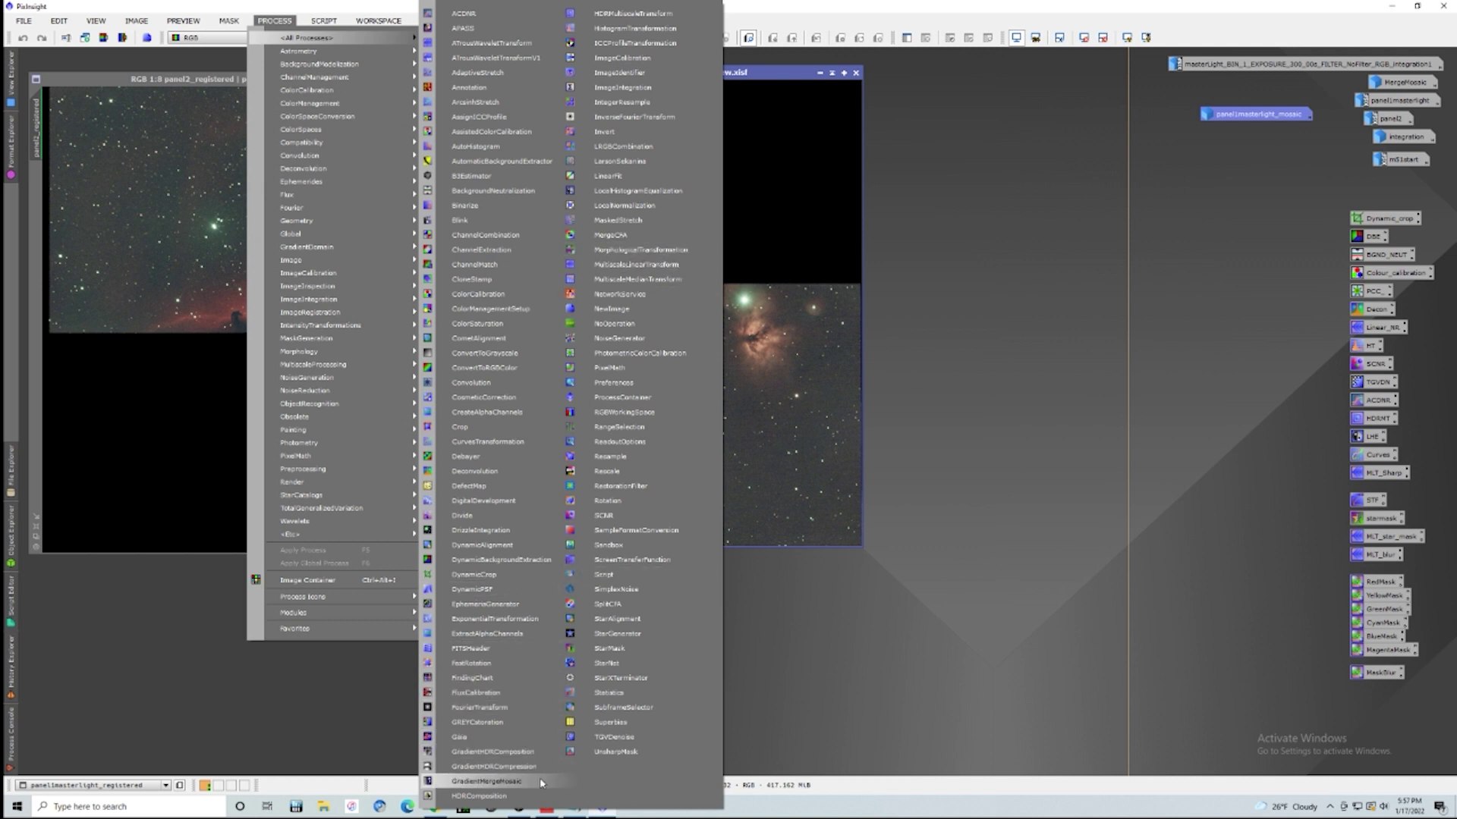
click(487, 782)
drag(1131, 391, 1087, 291)
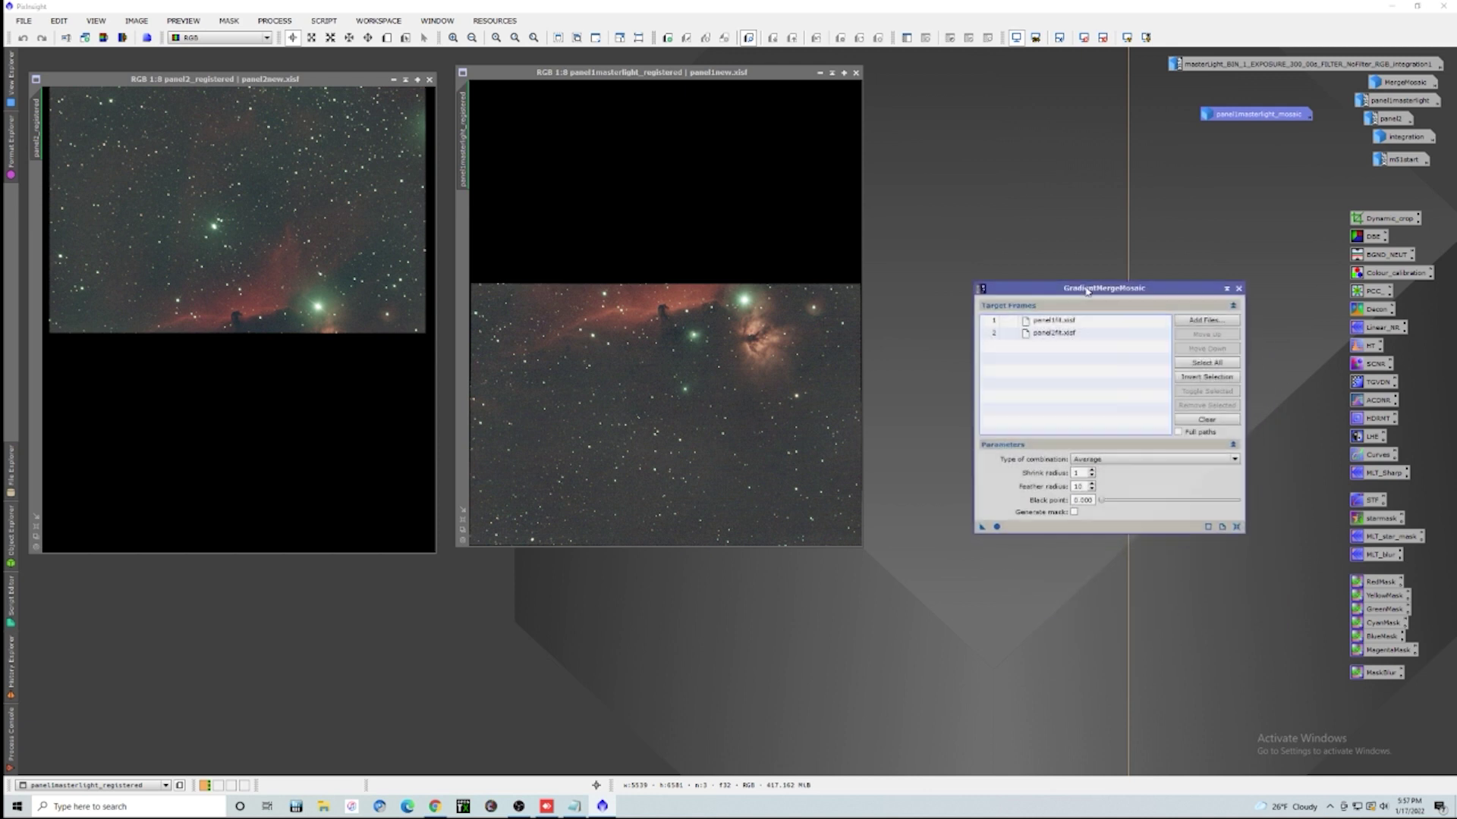
Clear the target frames list, add the two saved panel files, and apply the merge.
click(1207, 419)
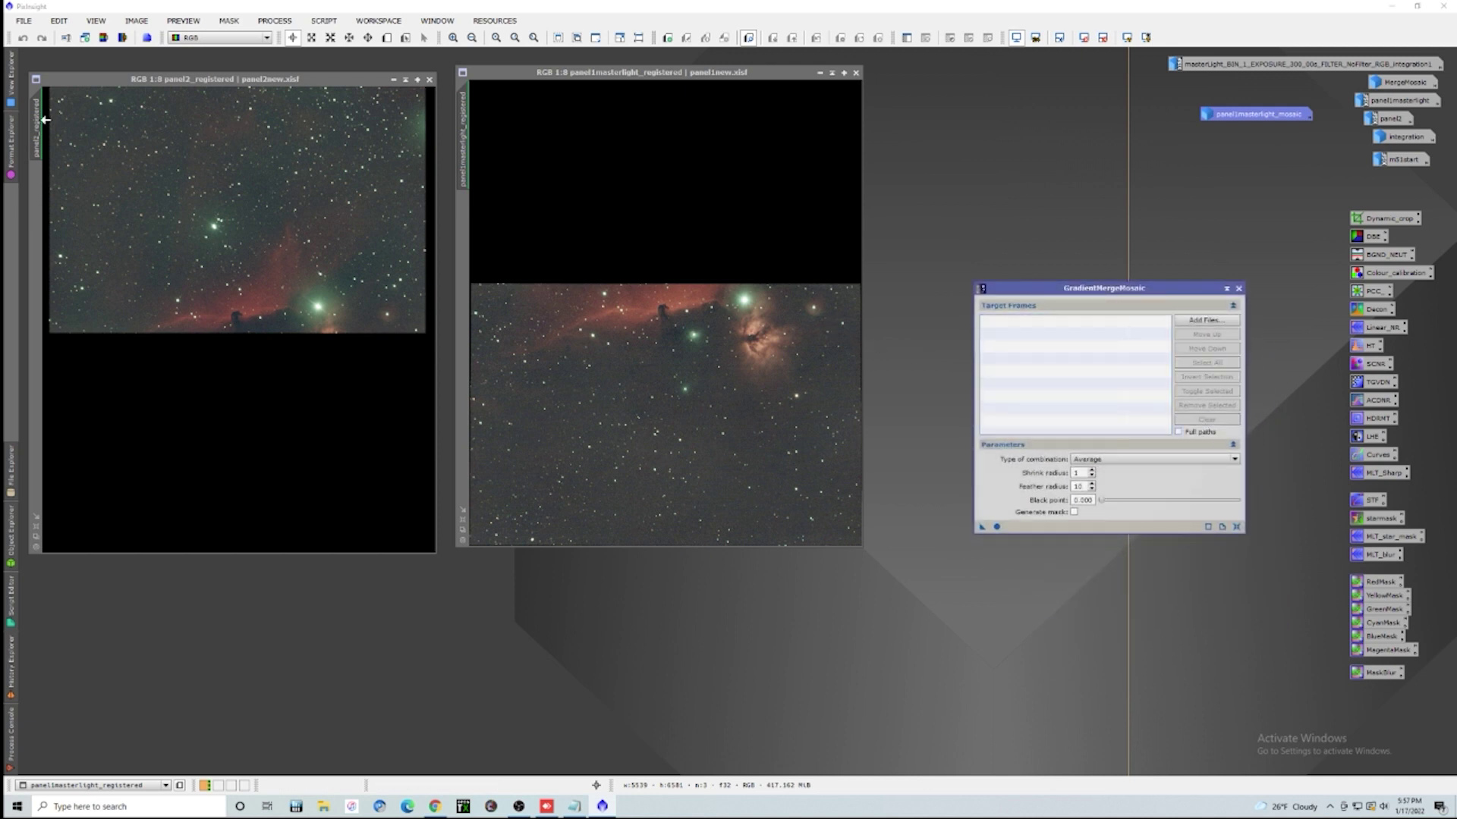
drag(36, 121, 1020, 331)
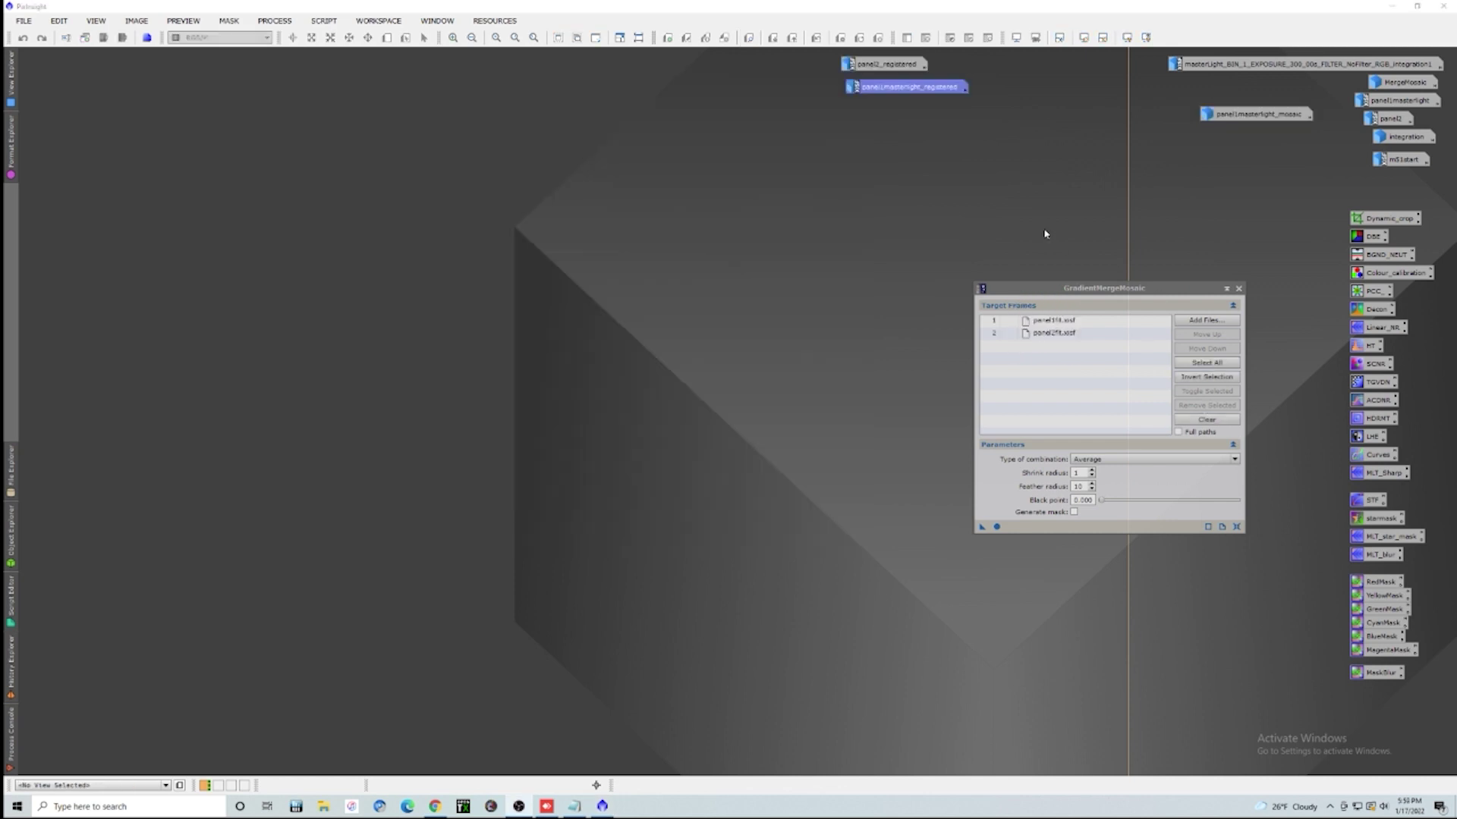
click(1074, 289)
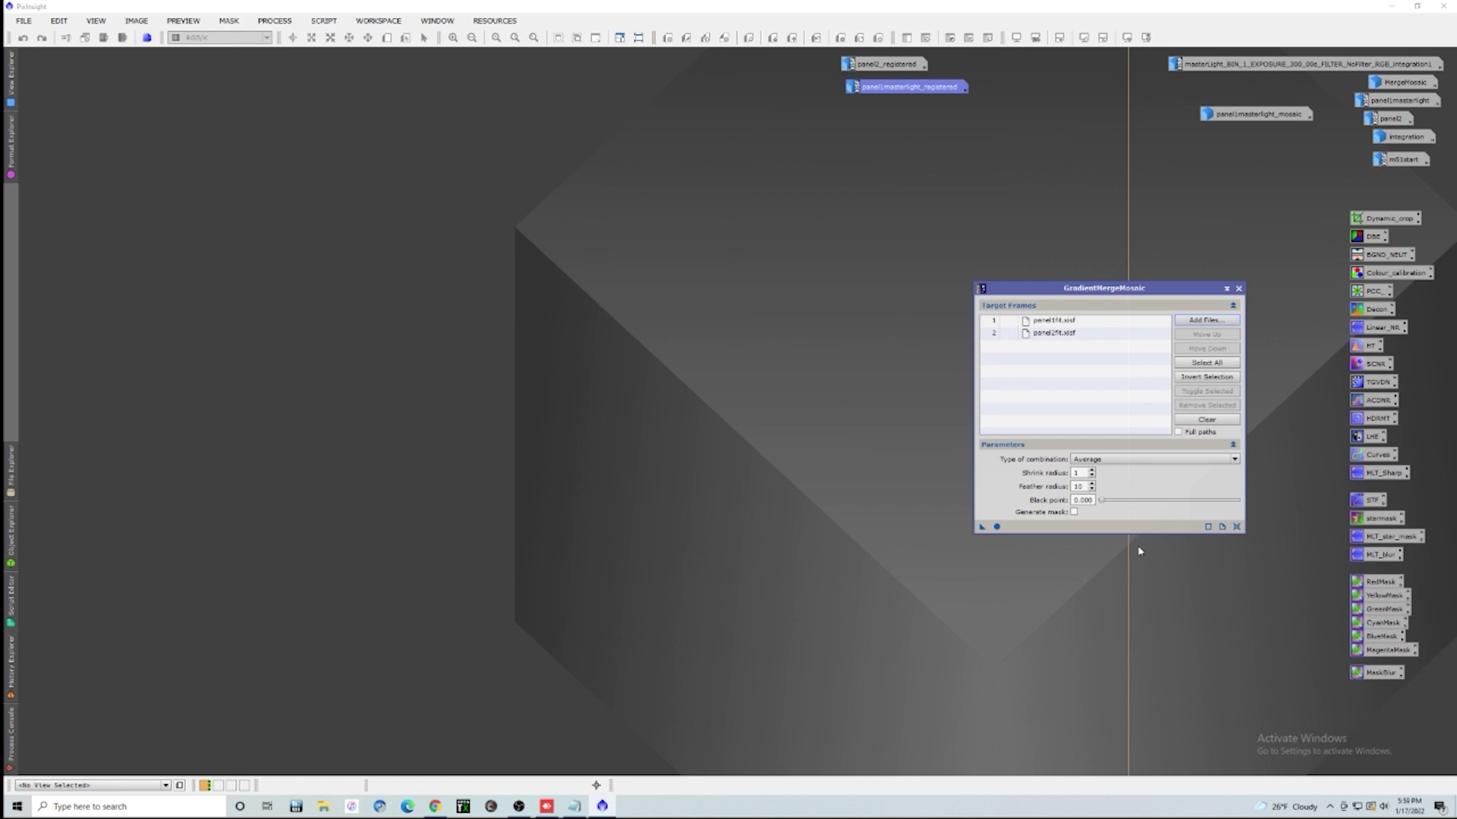
click(997, 528)
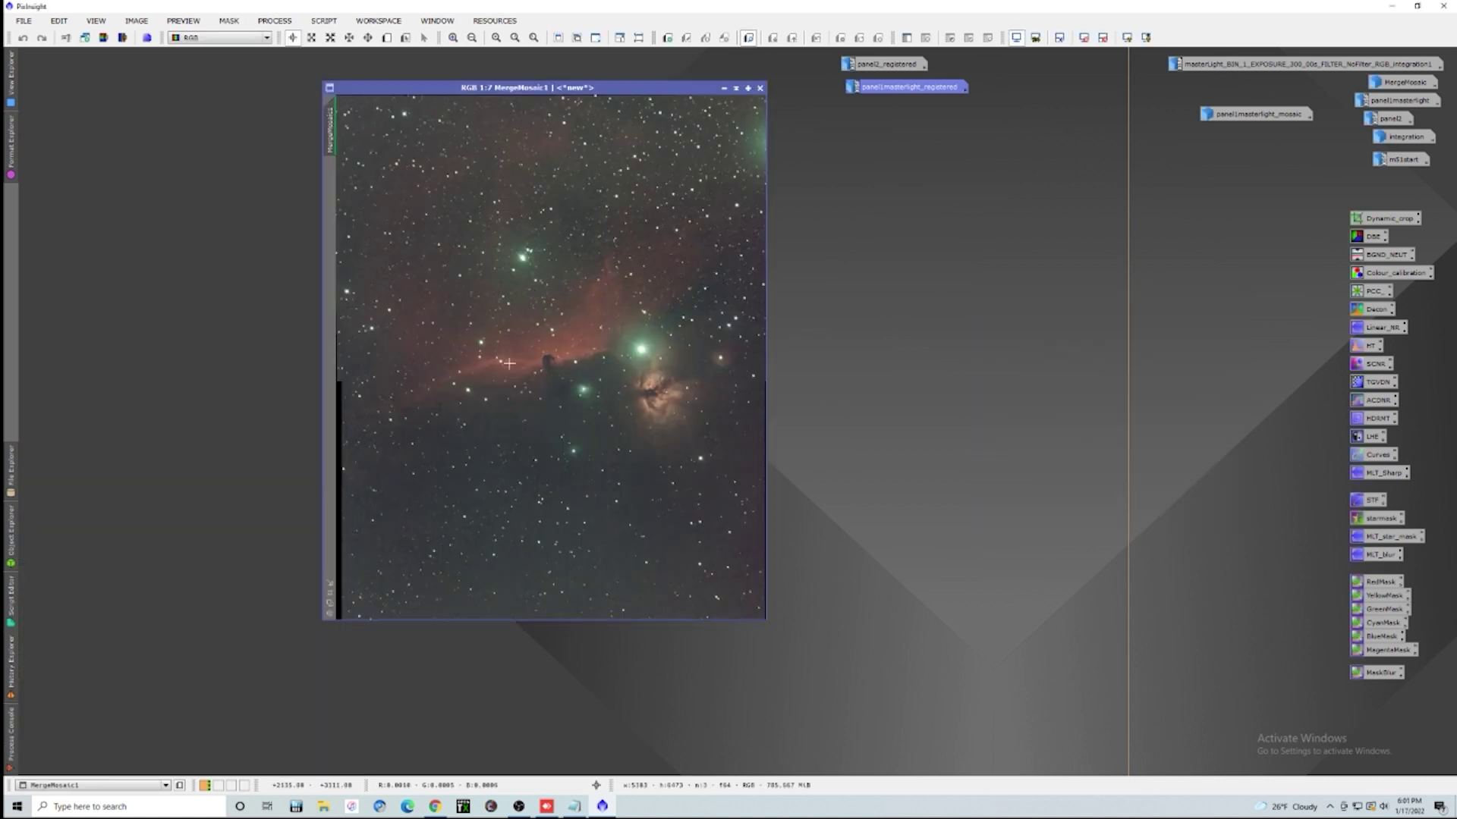
Zoom and pan around MergeMosaic1 to inspect the seam between the Horsehead and Flame panels.
scroll(553, 391, up, 2)
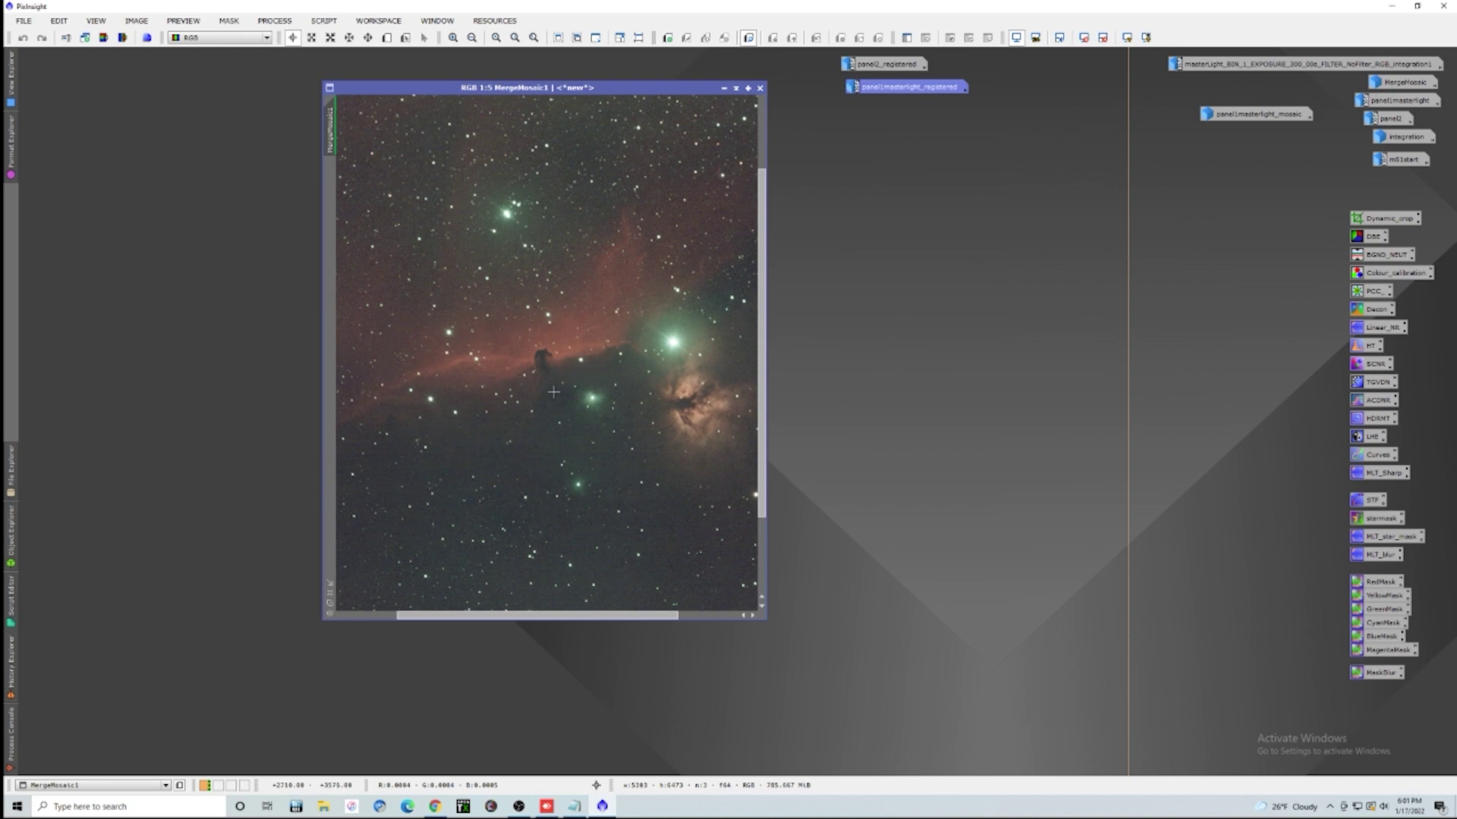
scroll(553, 391, up, 4)
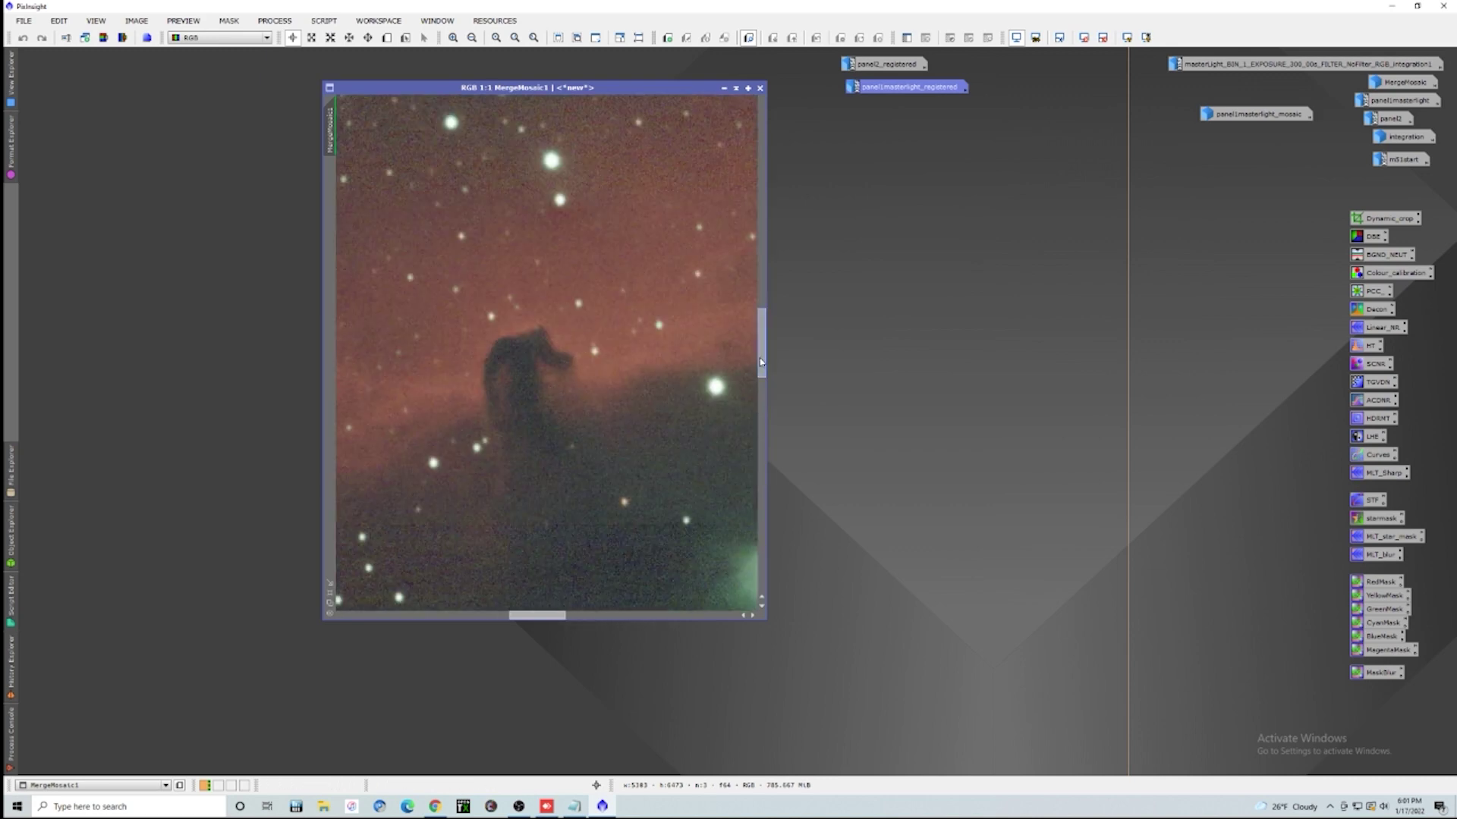
mouse_move(762, 362)
mouse_down()
mouse_move(768, 331)
mouse_move(775, 370)
mouse_move(757, 358)
mouse_move(770, 384)
mouse_up()
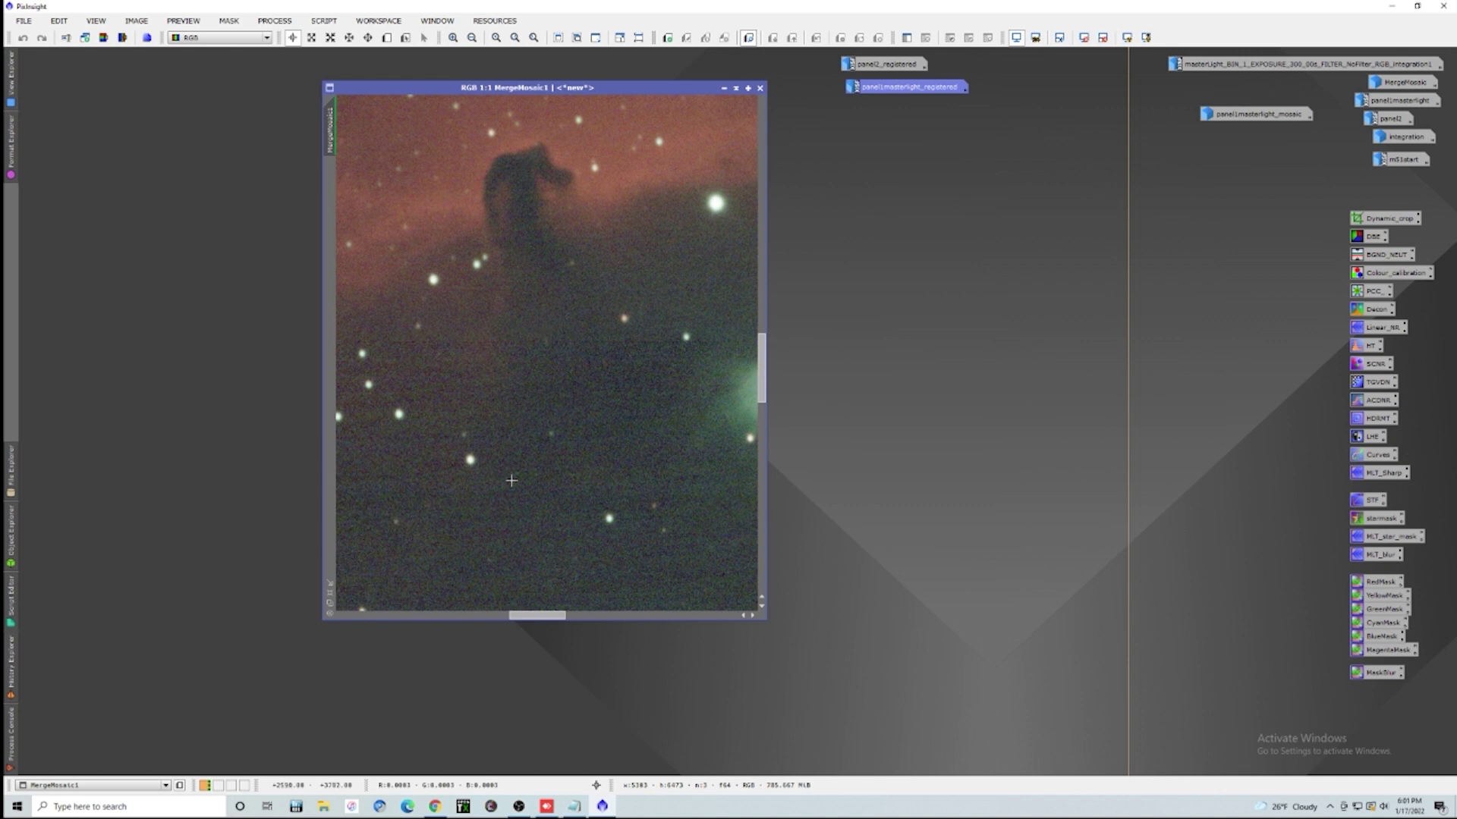
drag(556, 615, 499, 618)
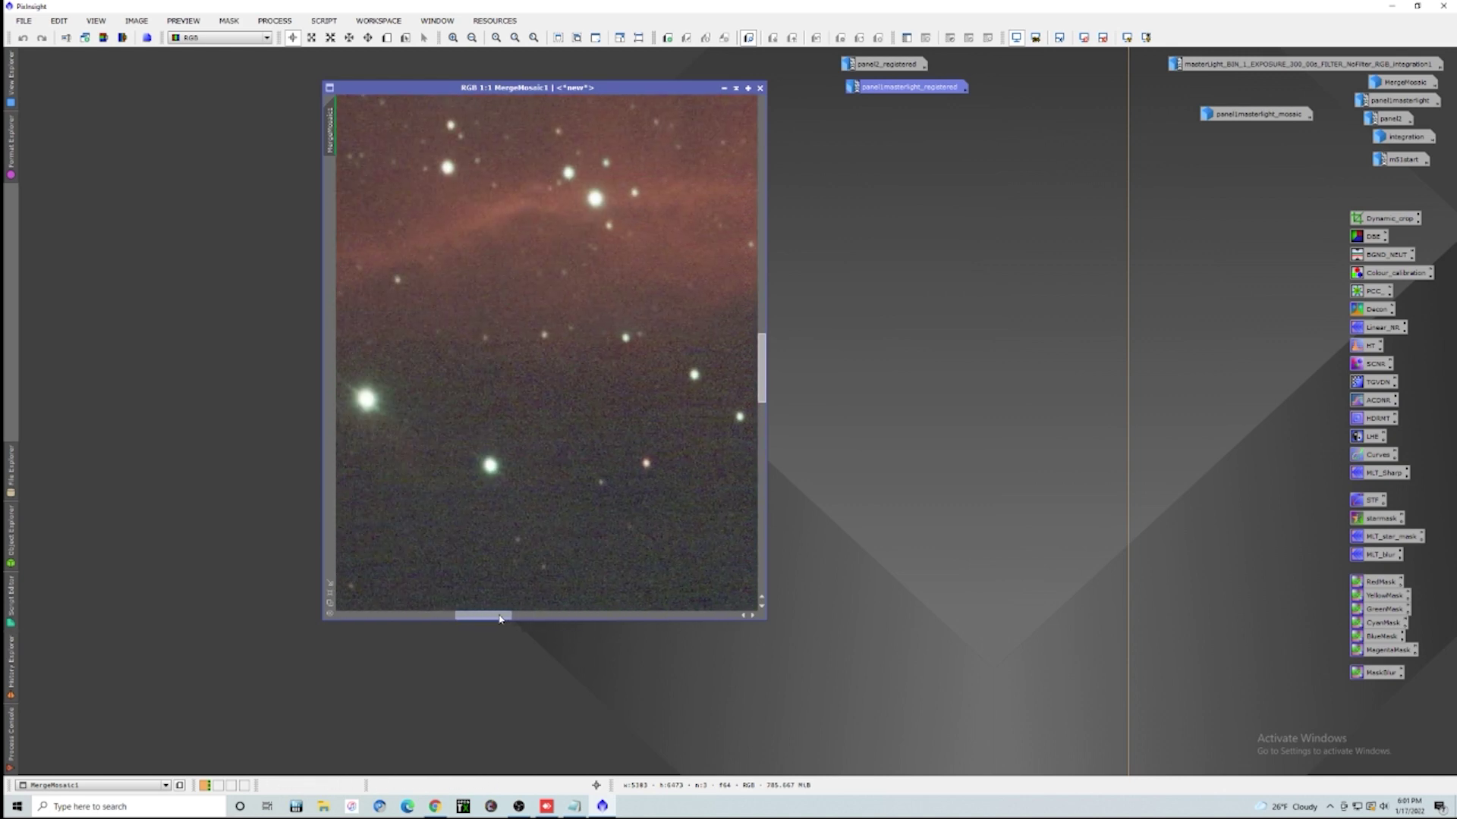
scroll(619, 430, down, 1)
scroll(615, 432, down, 1)
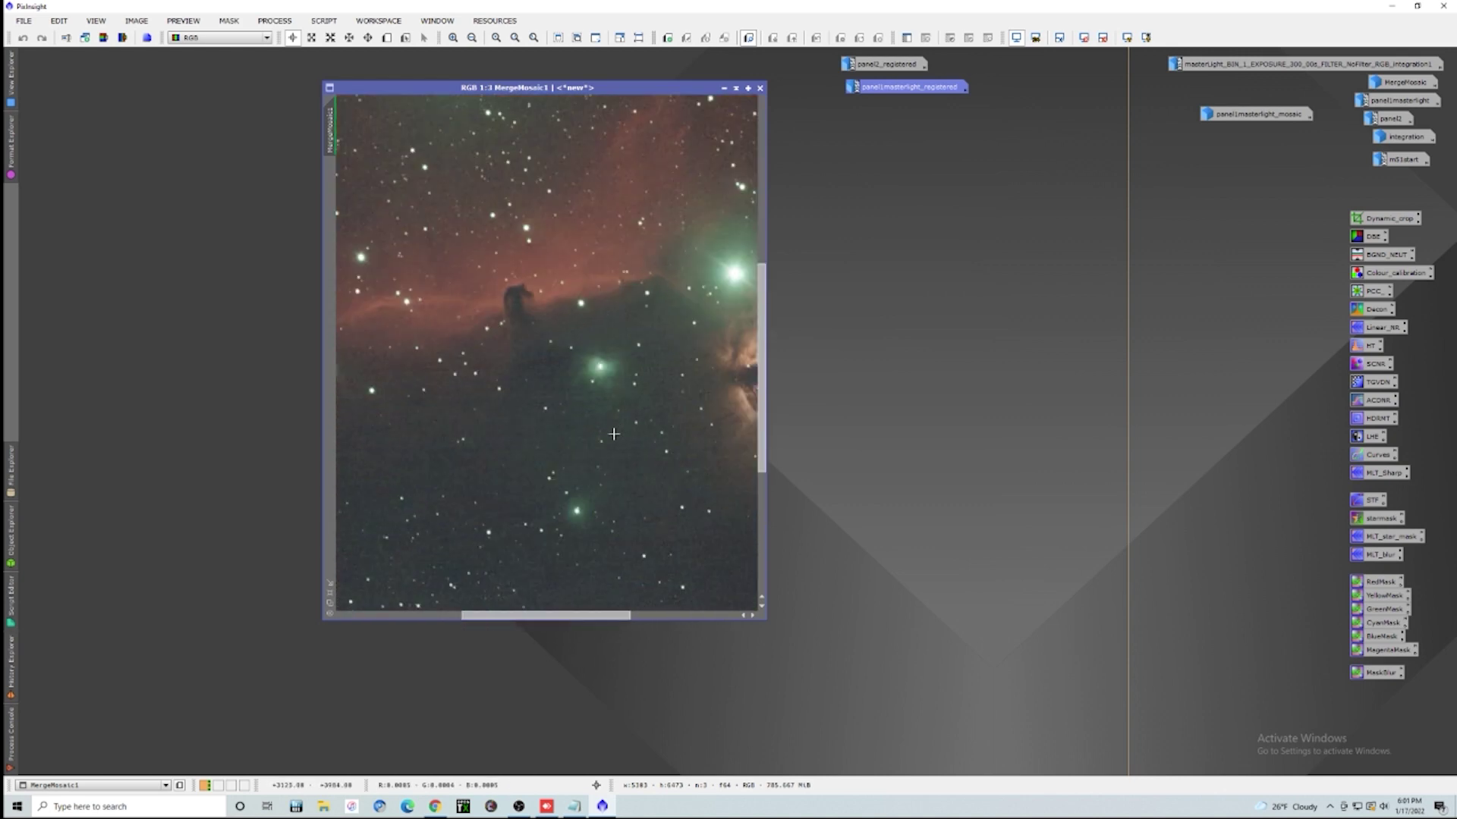
scroll(614, 434, down, 4)
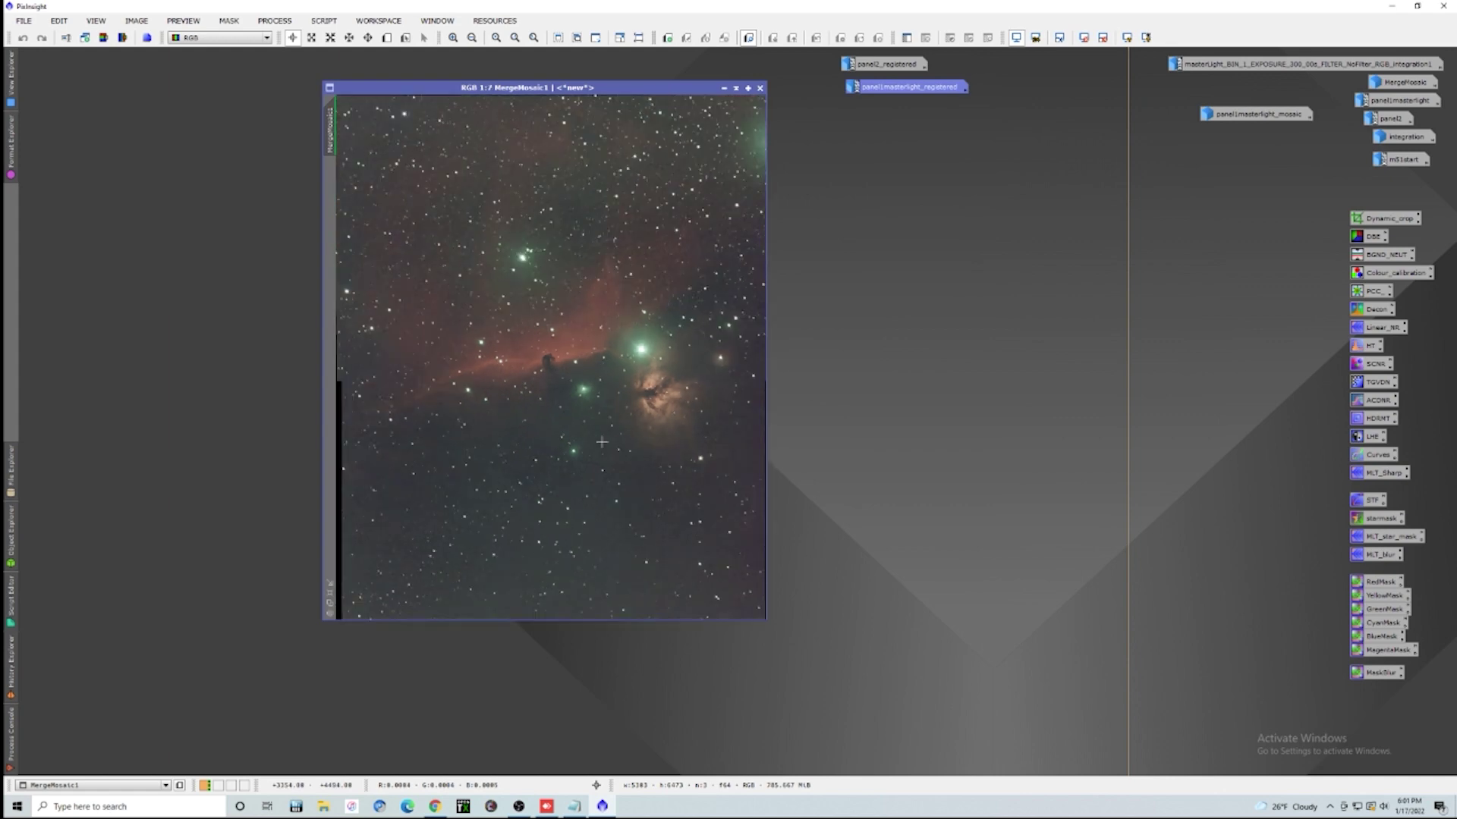
scroll(603, 462, up, 5)
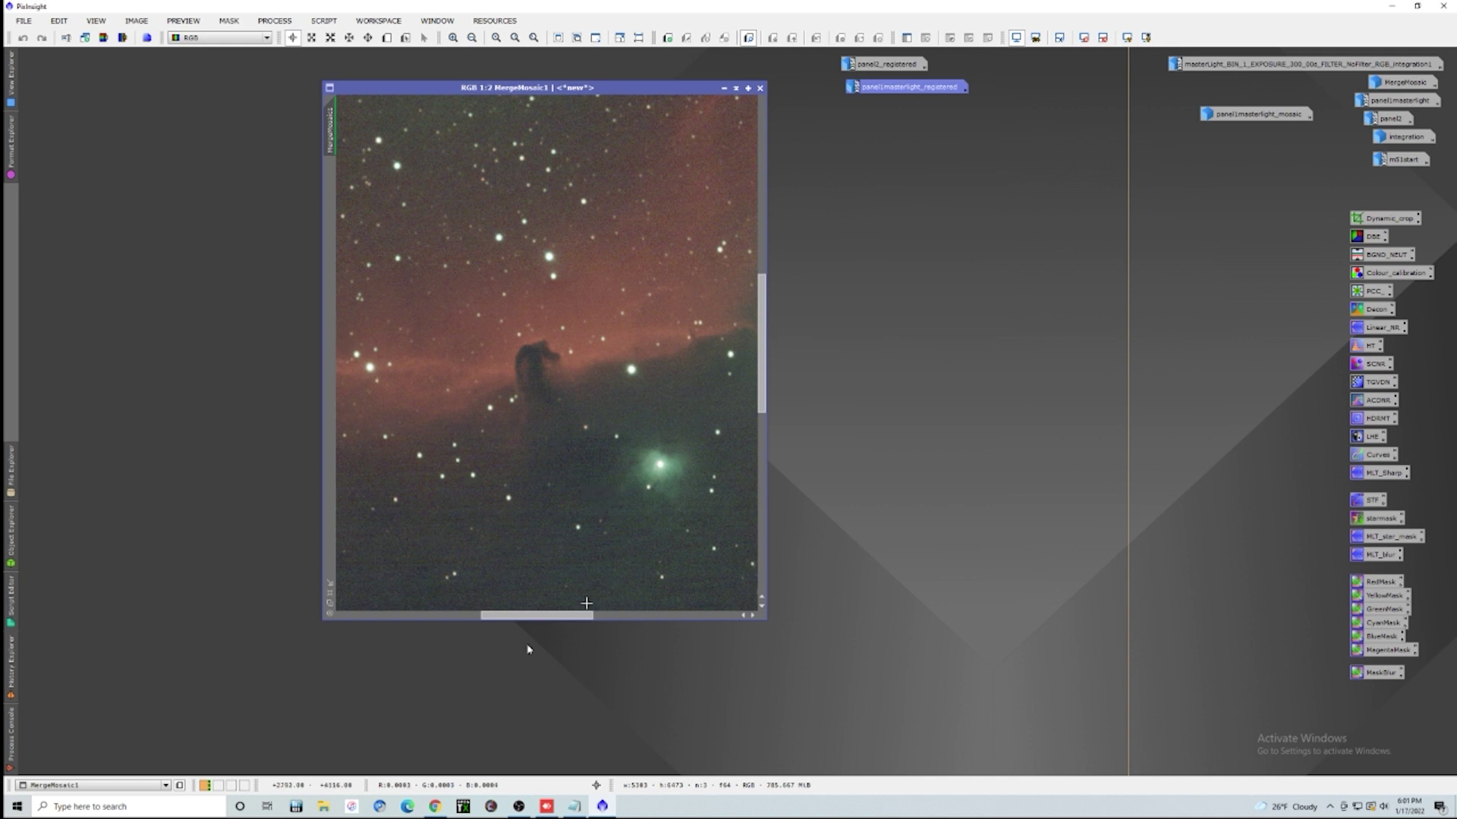
mouse_move(529, 614)
mouse_down()
mouse_move(415, 611)
mouse_move(669, 619)
mouse_move(529, 613)
mouse_up()
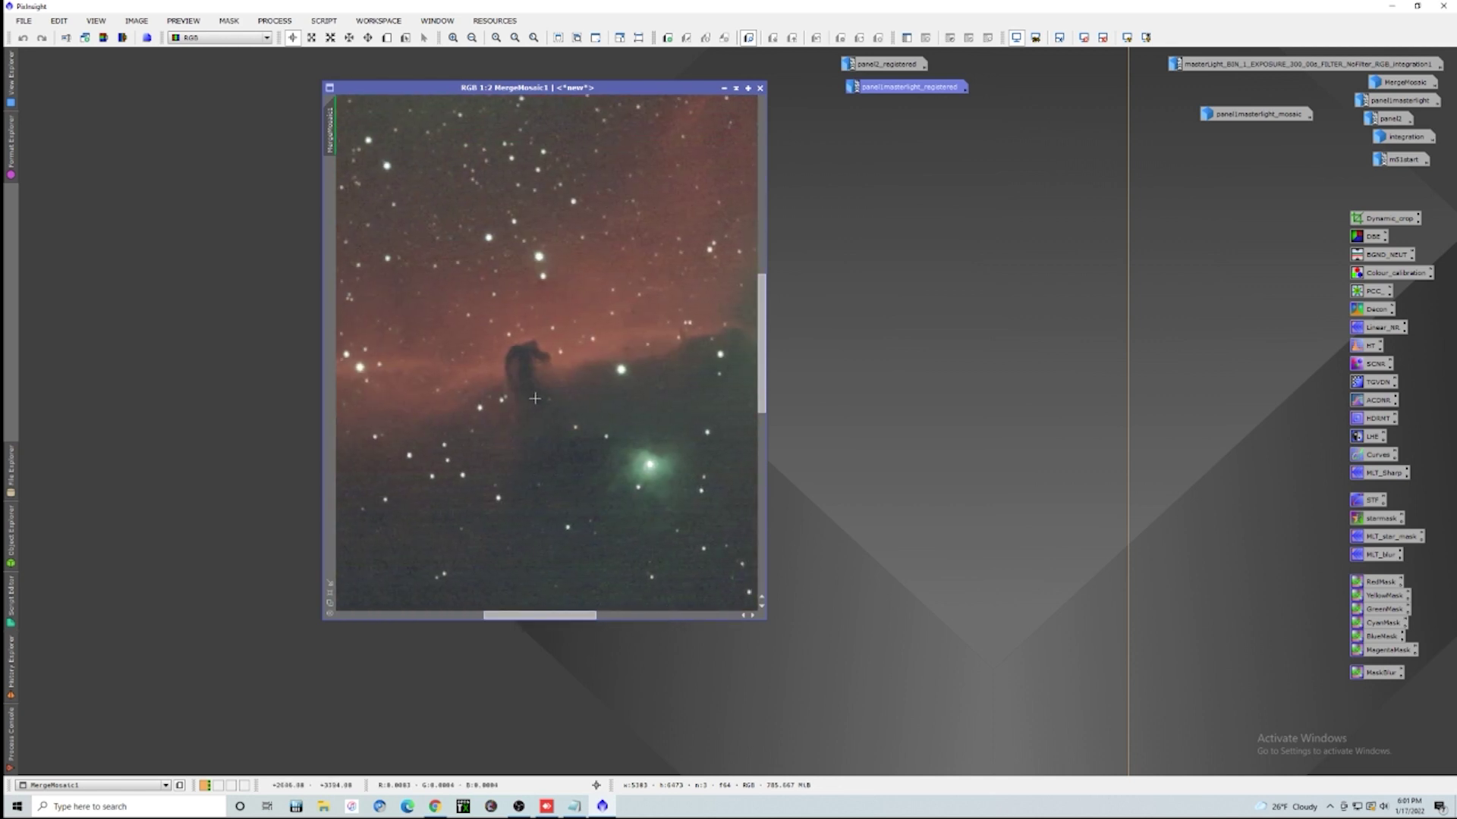
scroll(546, 439, up, 1)
scroll(546, 439, down, 3)
scroll(546, 440, down, 3)
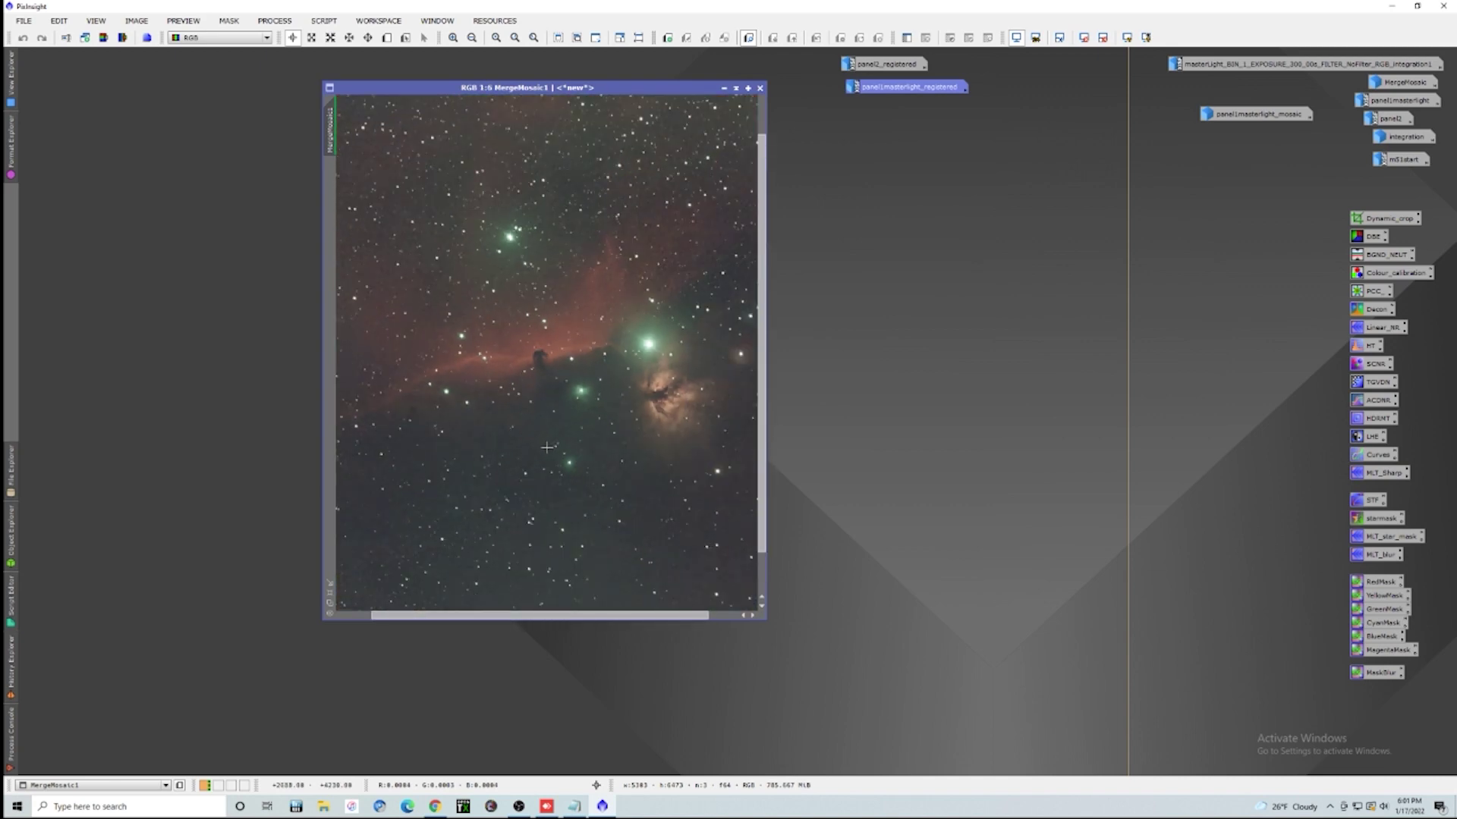